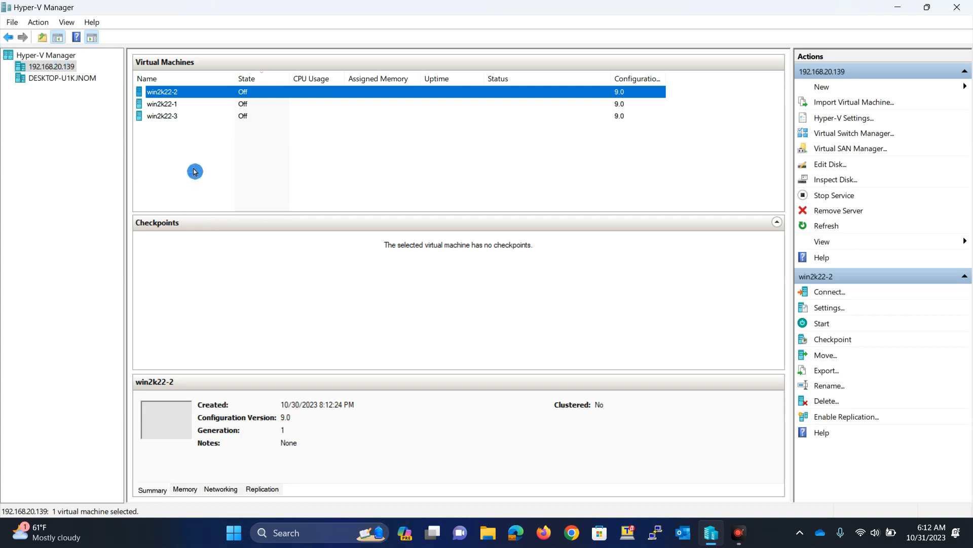
# - Launch the New Virtual Machine Wizard on host 192.168.20.139 and get past Before You Begin
pyautogui.click(64, 70)
pyautogui.rightClick(64, 70)
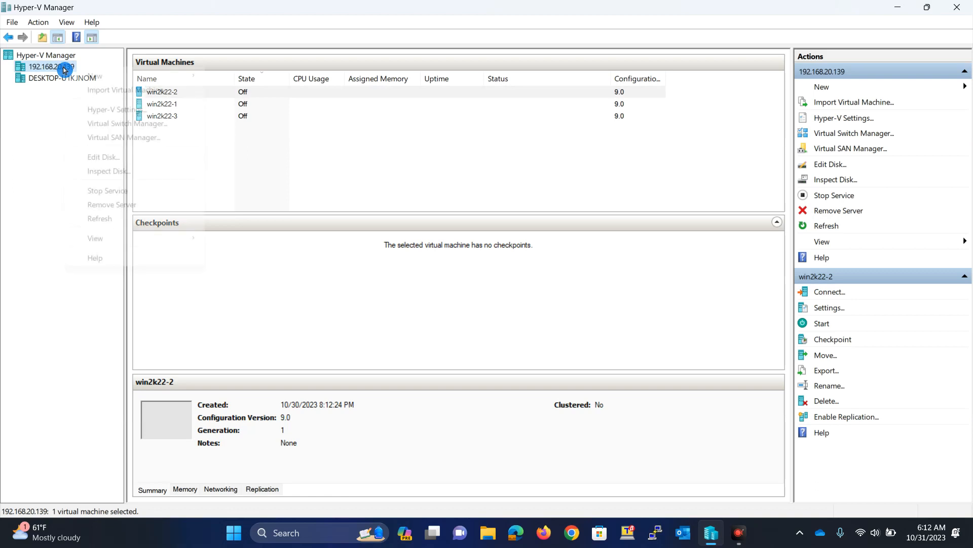
pyautogui.moveTo(98, 75)
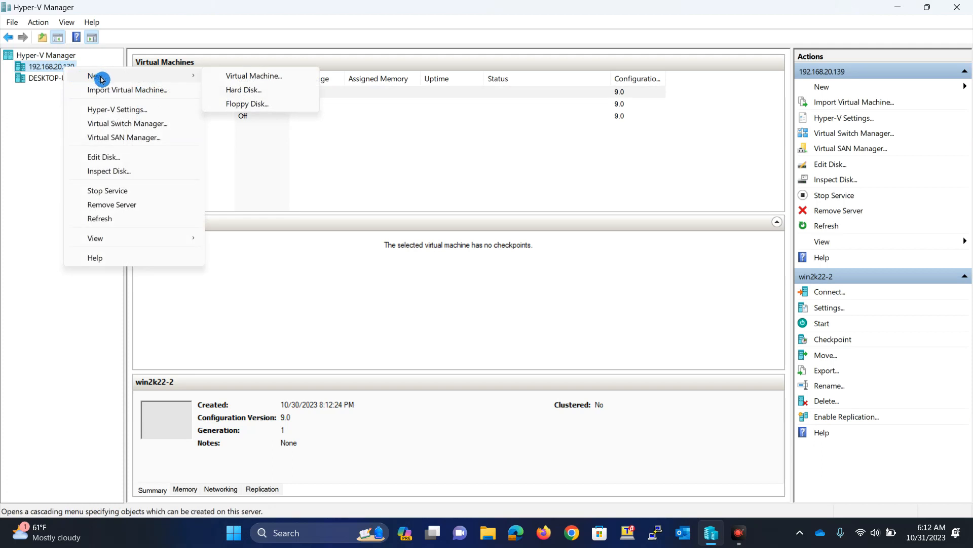
pyautogui.click(244, 76)
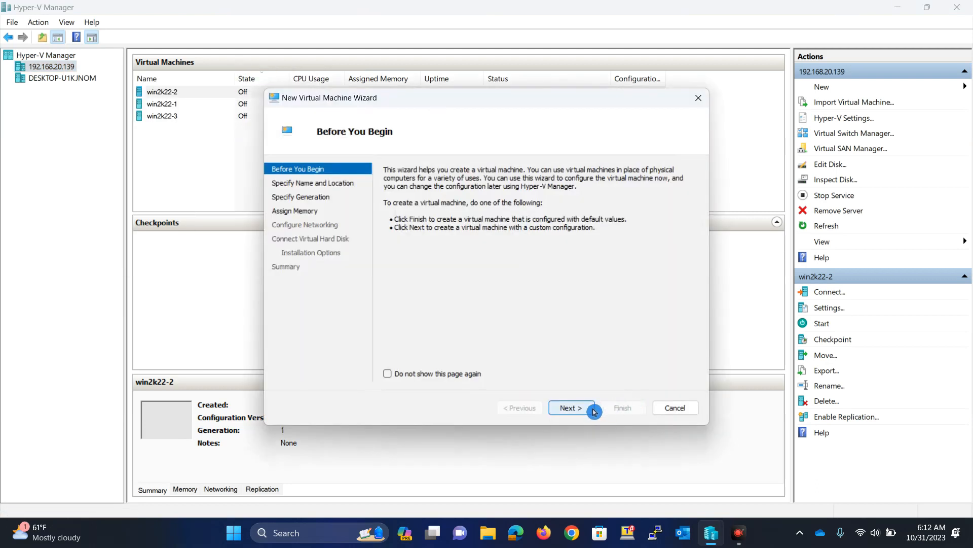
pyautogui.click(580, 412)
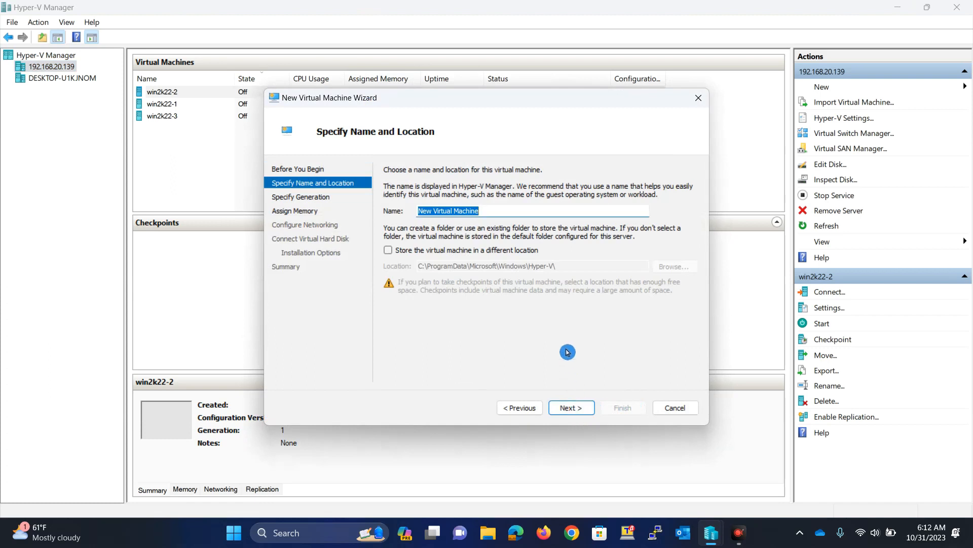
# - Rename the VM to RHEL9-1 and enable storing it in a custom folder
pyautogui.click(483, 213)
pyautogui.moveTo(482, 214); pyautogui.dragTo(420, 213)
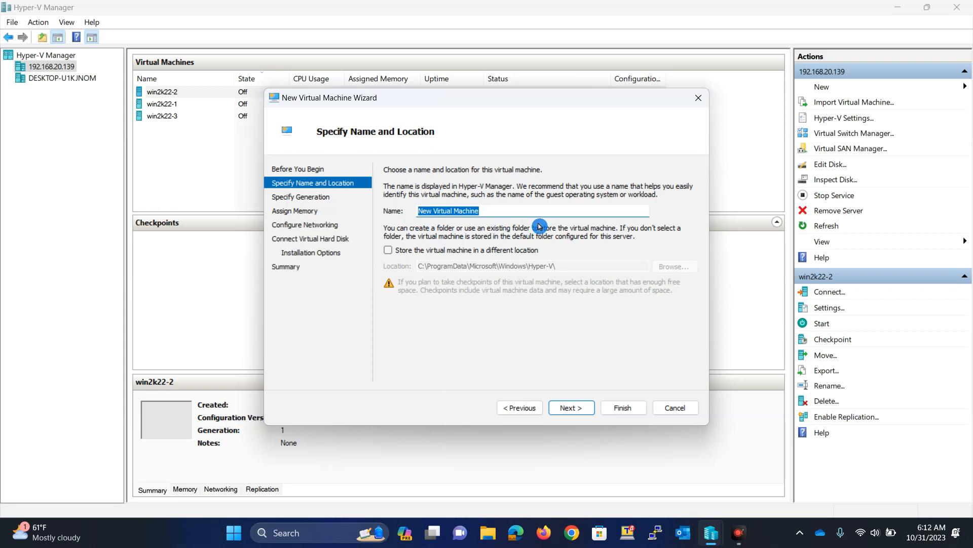
pyautogui.press('capslock')
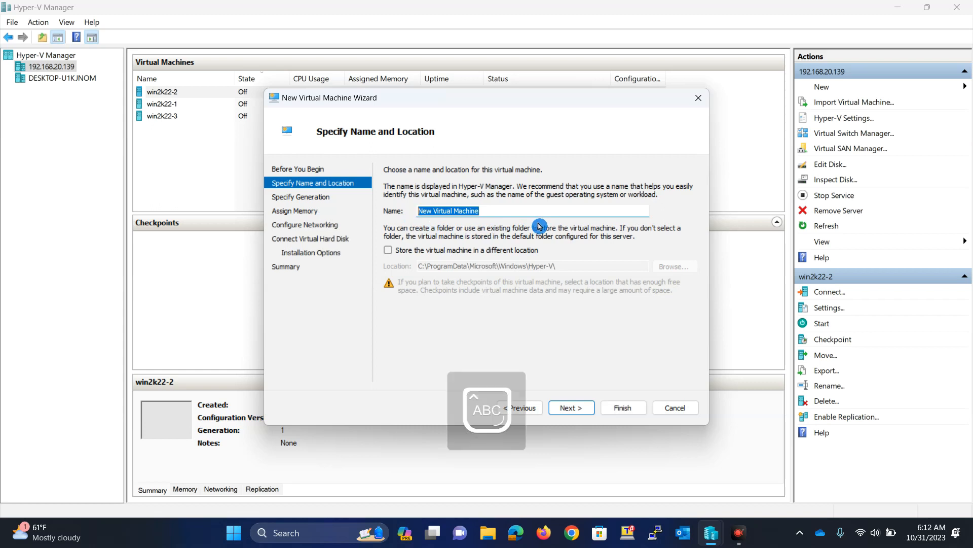
pyautogui.write('RHEL')
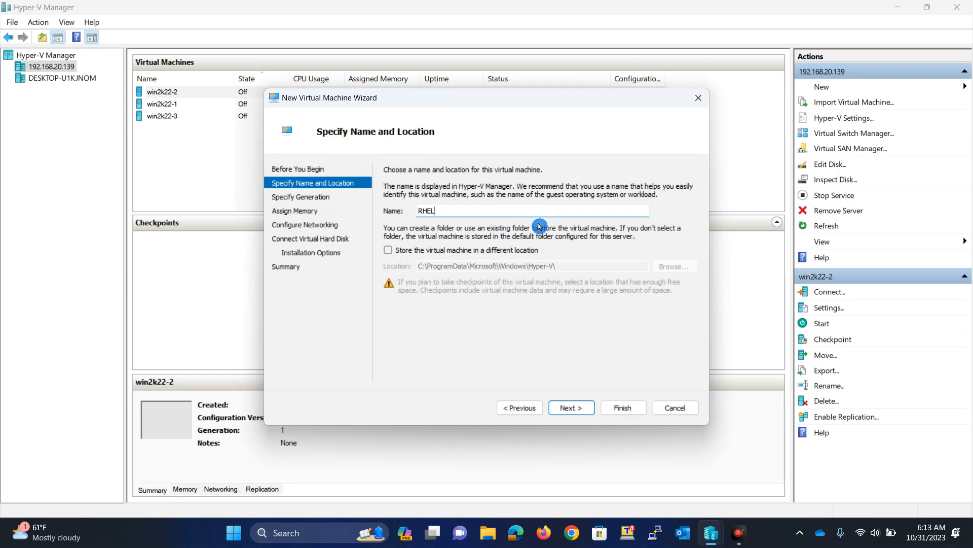
pyautogui.write('-')
pyautogui.write('9-1')
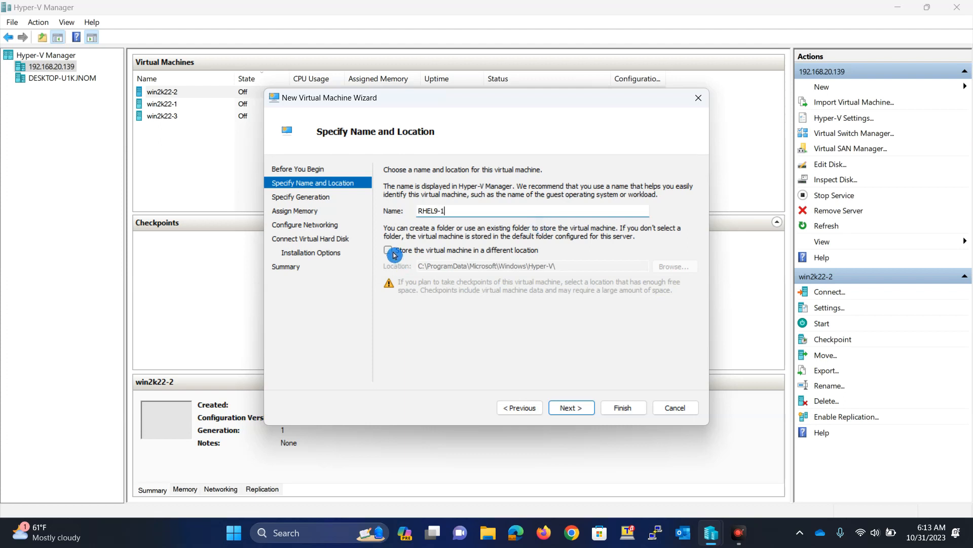
pyautogui.click(411, 253)
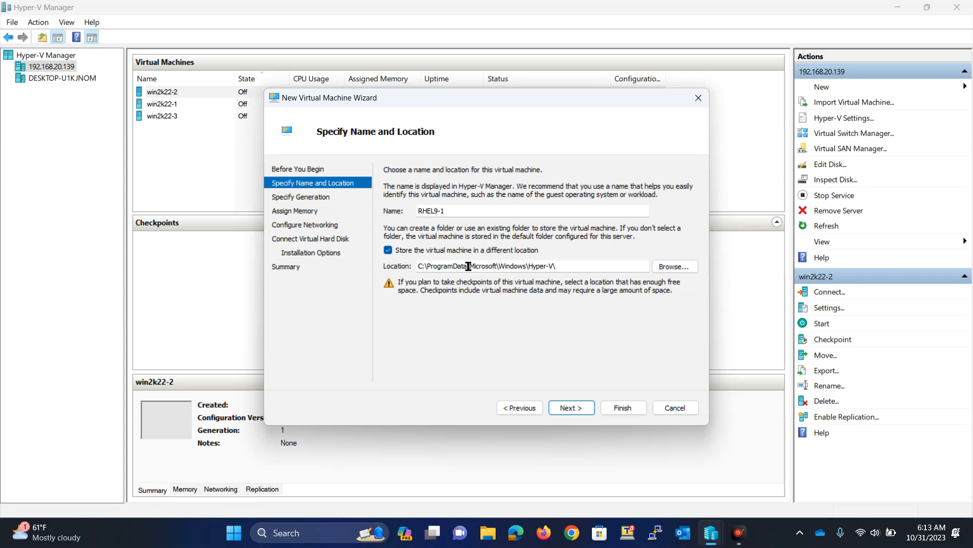
pyautogui.click(675, 272)
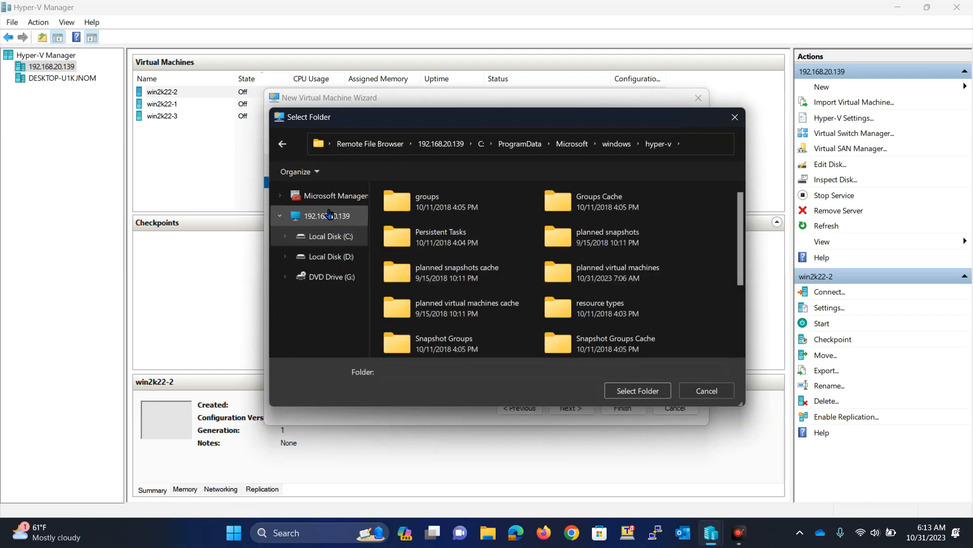
# - Set the VM storage folder to D:\virtual-installation\rhel9-1\ on the host
pyautogui.click(329, 217)
pyautogui.click(335, 256)
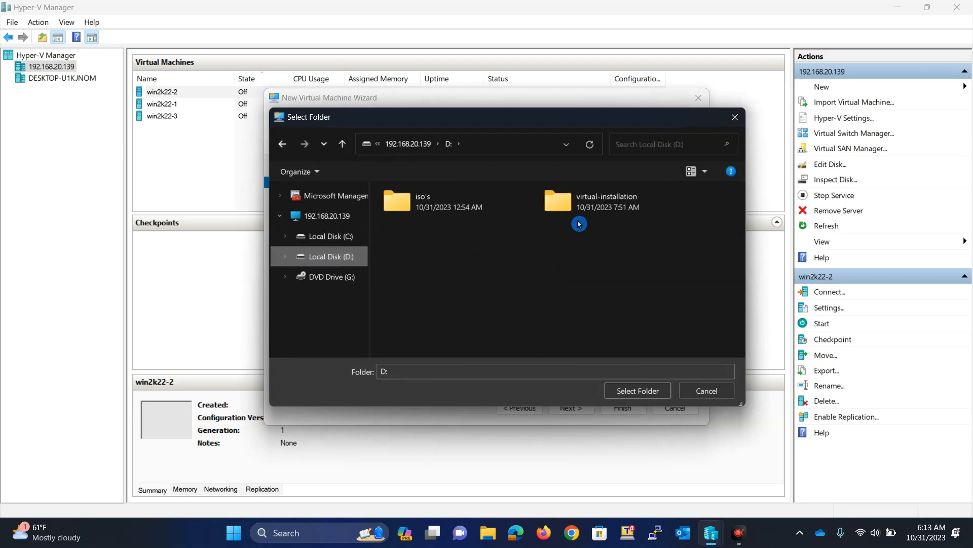
pyautogui.doubleClick(598, 211)
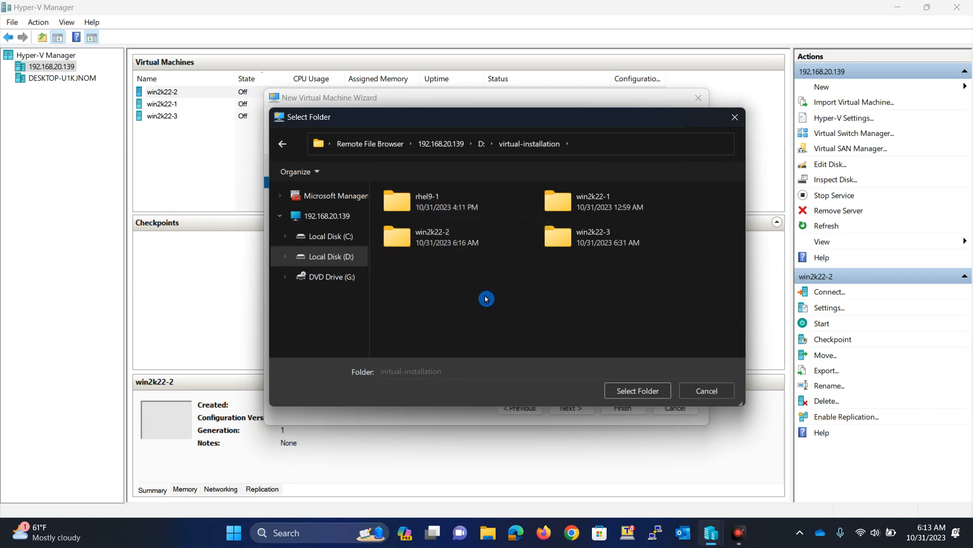
pyautogui.click(453, 202)
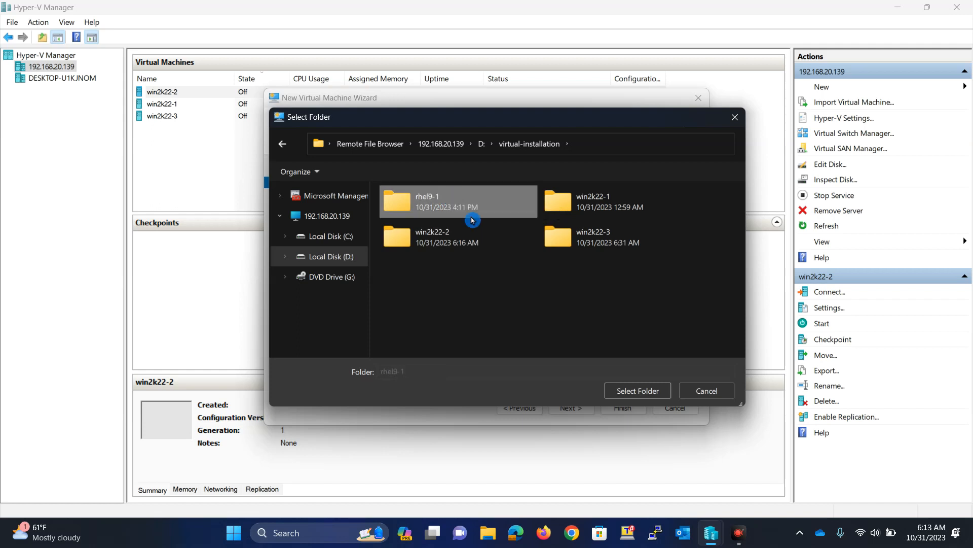
pyautogui.click(639, 391)
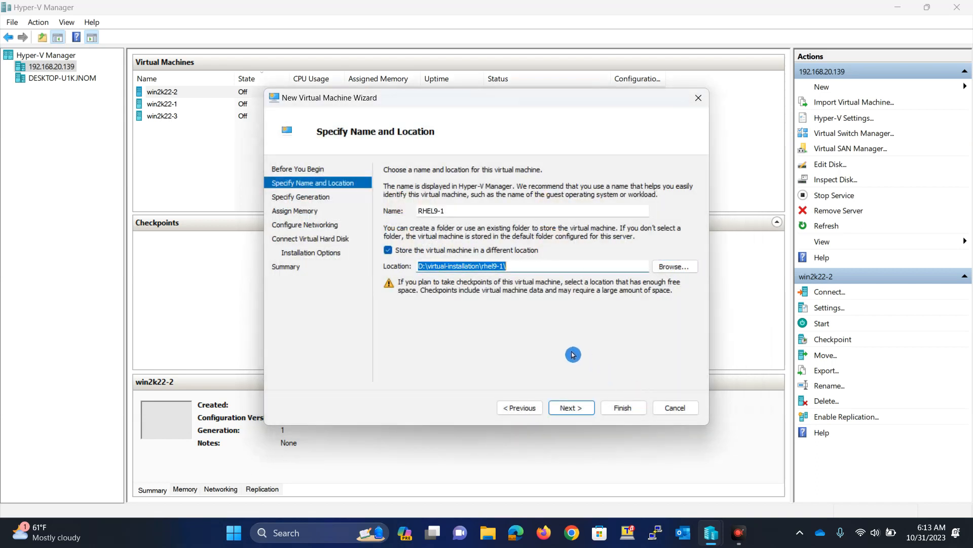
pyautogui.click(572, 407)
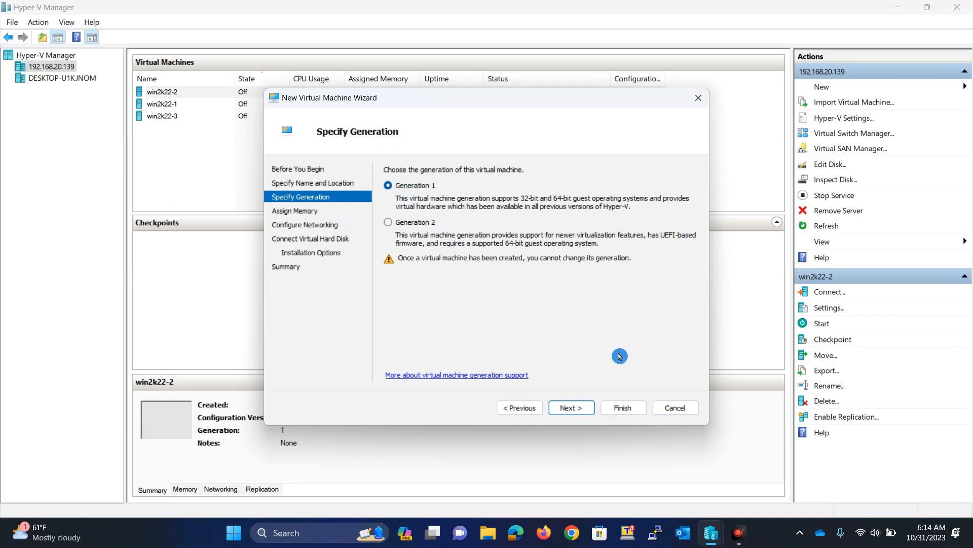
# - Accept Generation 1 and 4096 MB startup memory without dynamic memory
pyautogui.click(572, 410)
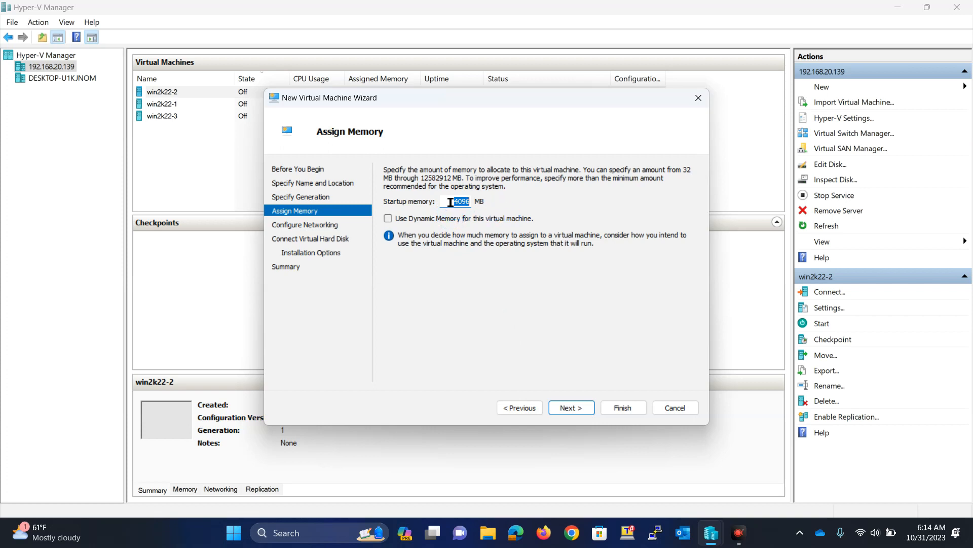
pyautogui.click(571, 408)
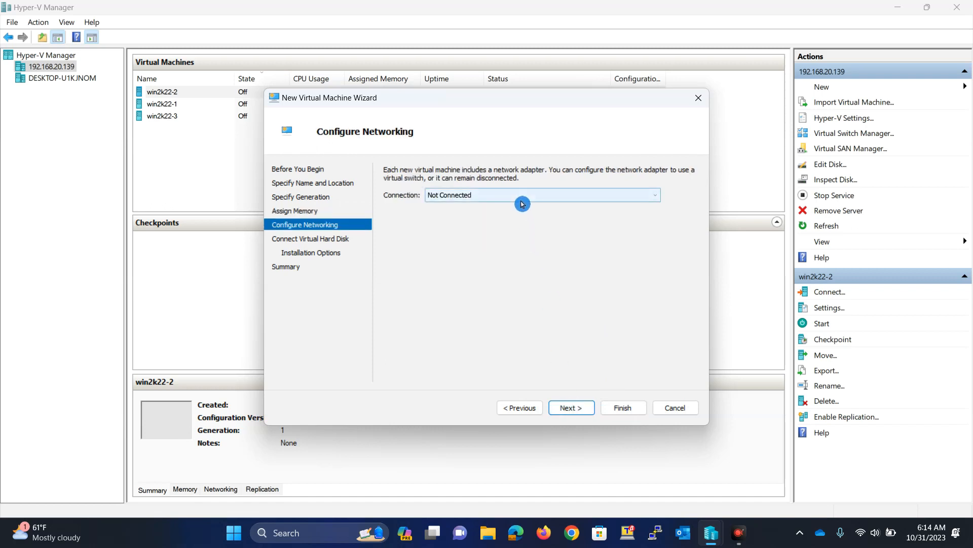
# - Choose external-sw as the network adapter's virtual switch connection
pyautogui.click(522, 203)
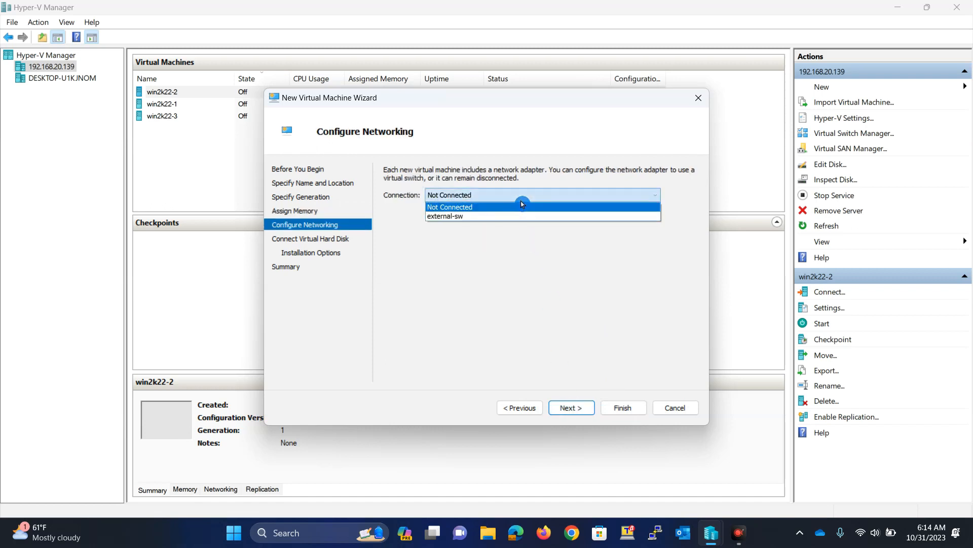
pyautogui.click(496, 216)
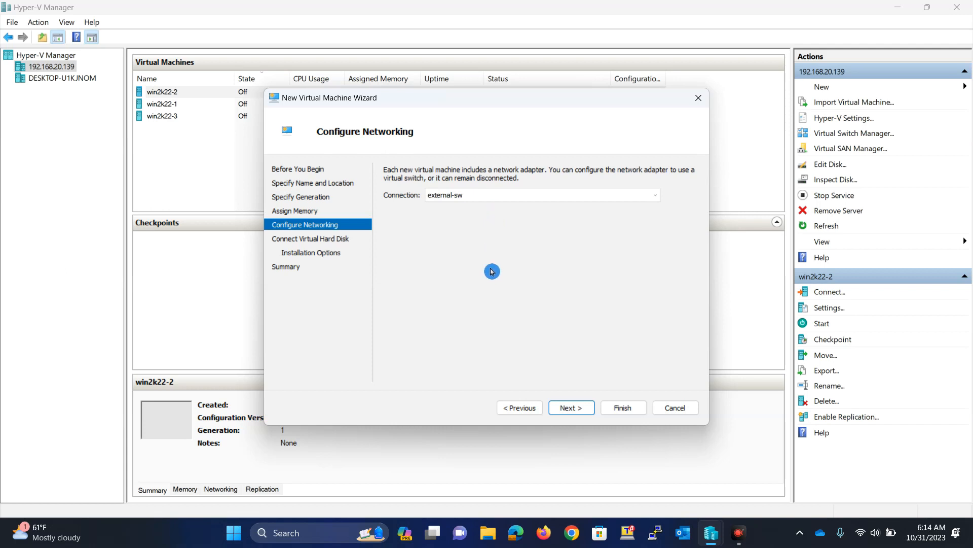
# - Create the RHEL9-1.vhdx virtual hard disk at 100 GB instead of 127 GB
pyautogui.click(567, 407)
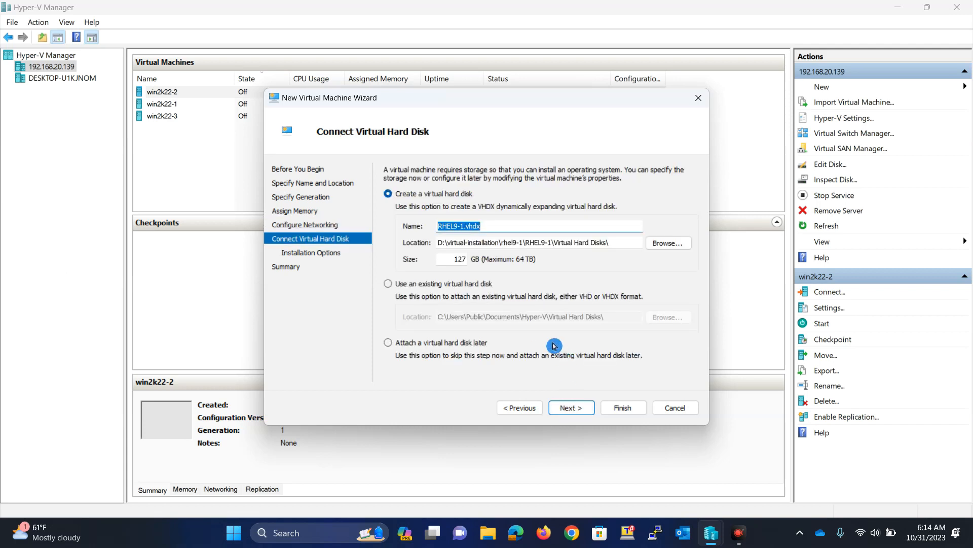
pyautogui.moveTo(444, 261); pyautogui.dragTo(475, 263)
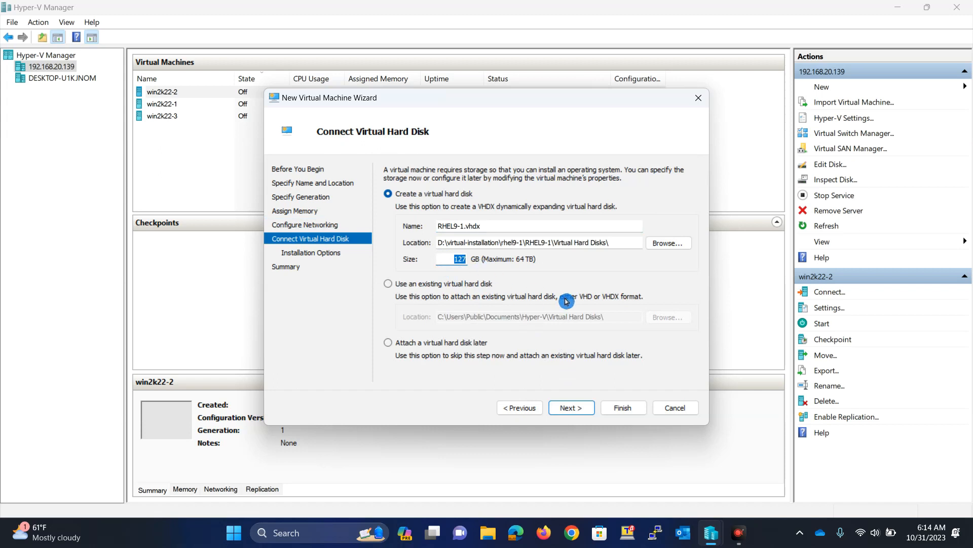
pyautogui.write('100')
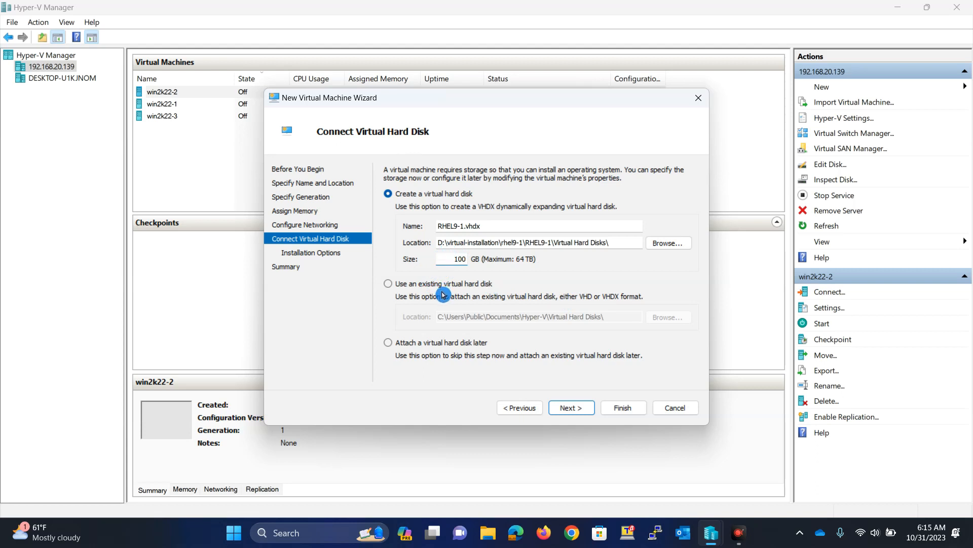
pyautogui.moveTo(455, 243); pyautogui.dragTo(554, 243)
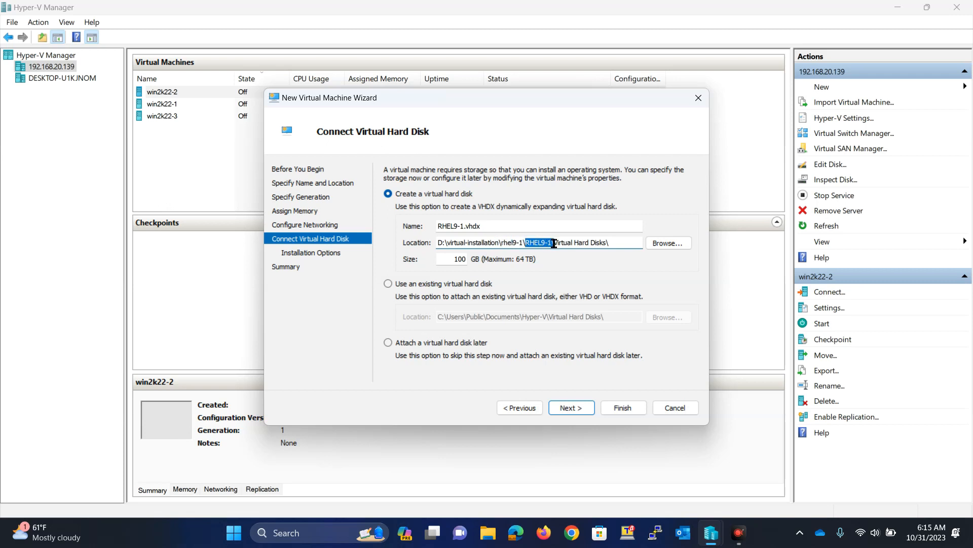
pyautogui.click(611, 242)
pyautogui.moveTo(611, 242); pyautogui.dragTo(561, 244)
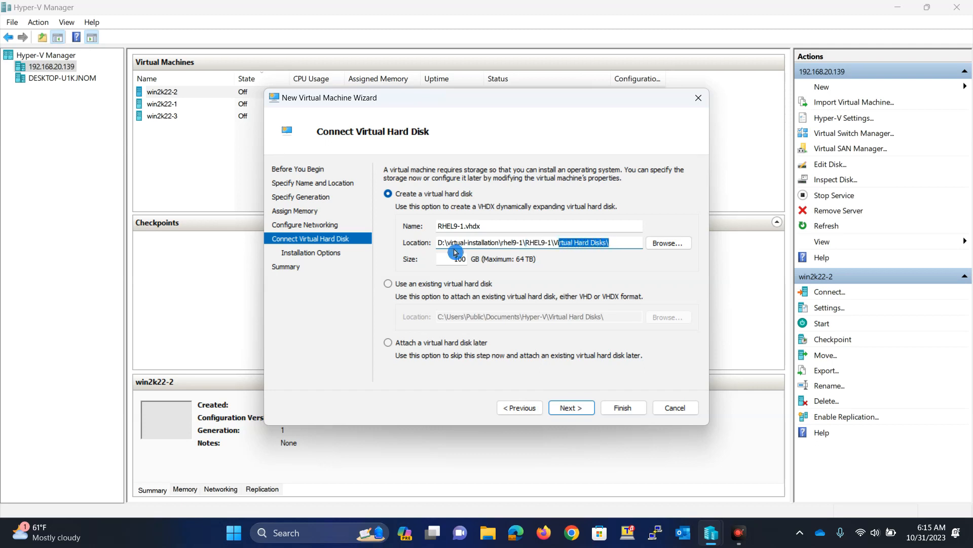
pyautogui.moveTo(444, 258); pyautogui.dragTo(482, 262)
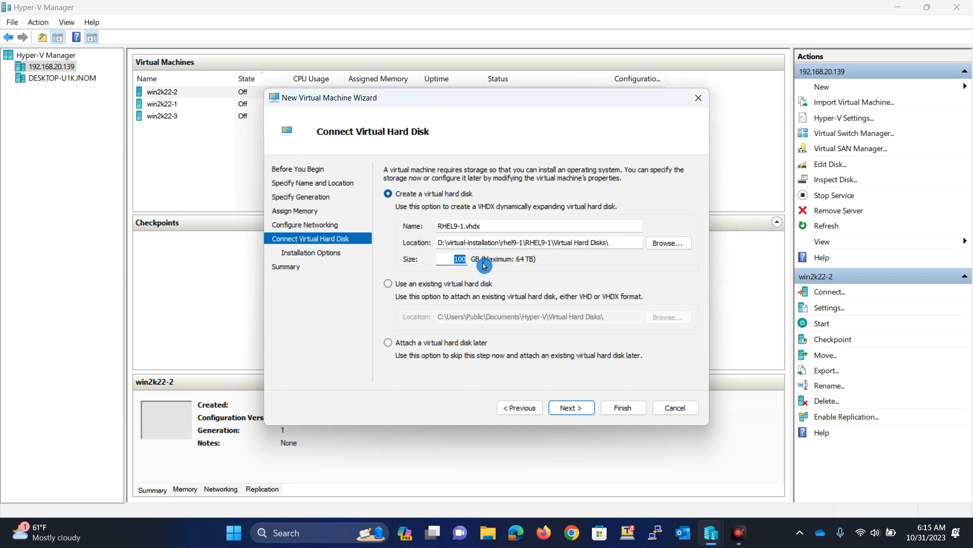
pyautogui.click(571, 406)
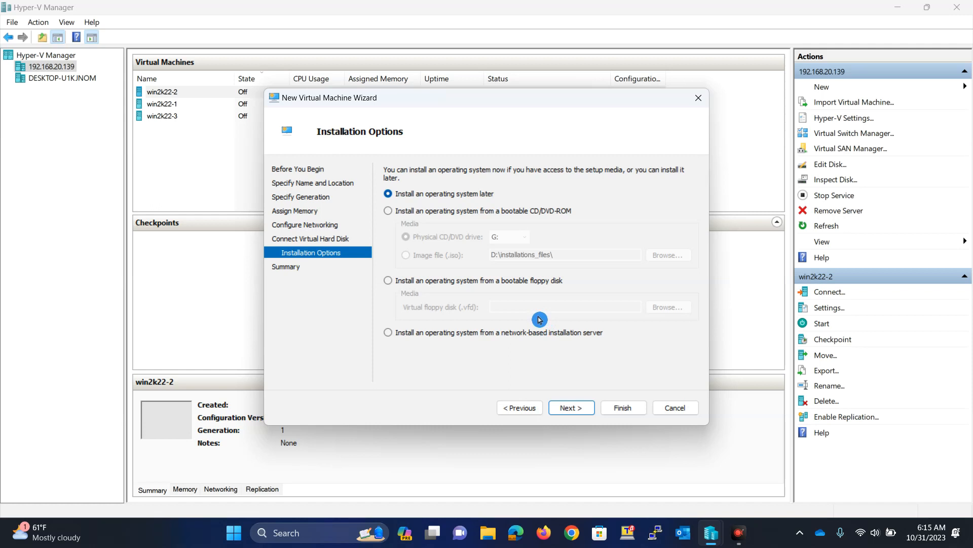
# - Choose installation from a bootable CD/DVD-ROM image file (.iso) and browse the server for it
pyautogui.click(445, 217)
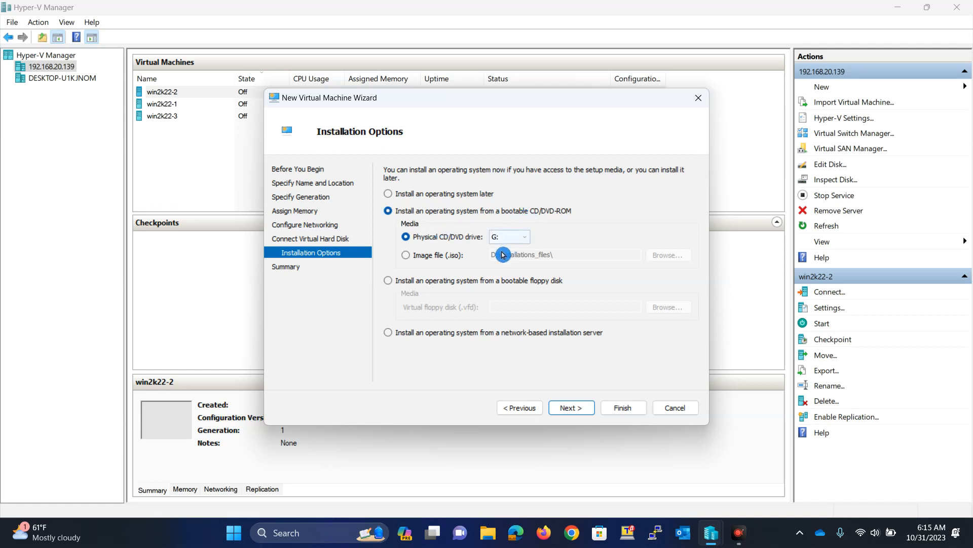
pyautogui.click(431, 259)
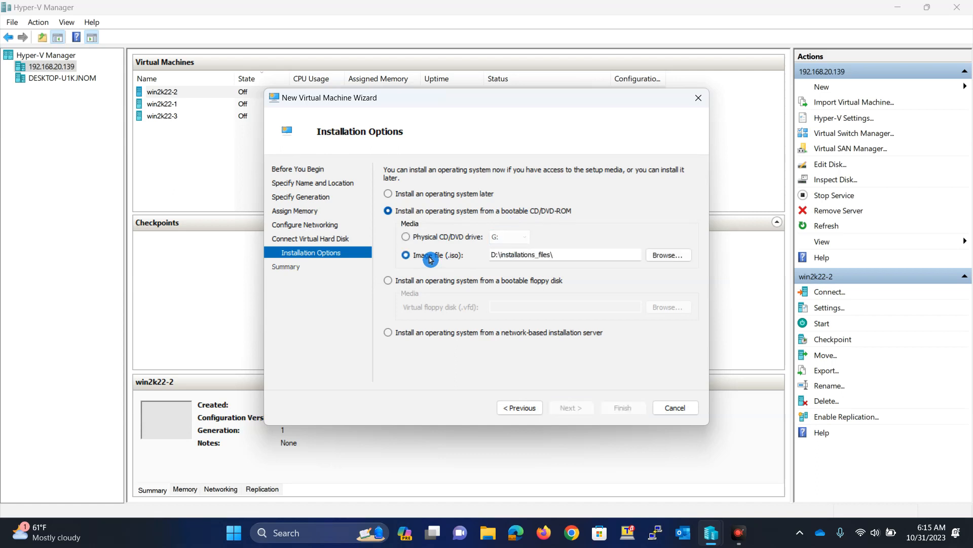
pyautogui.click(440, 237)
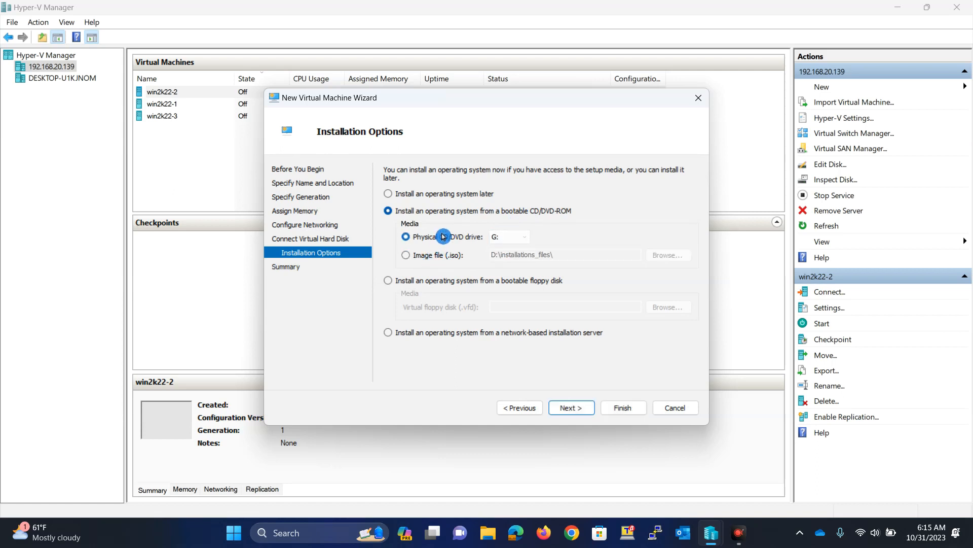
pyautogui.click(435, 256)
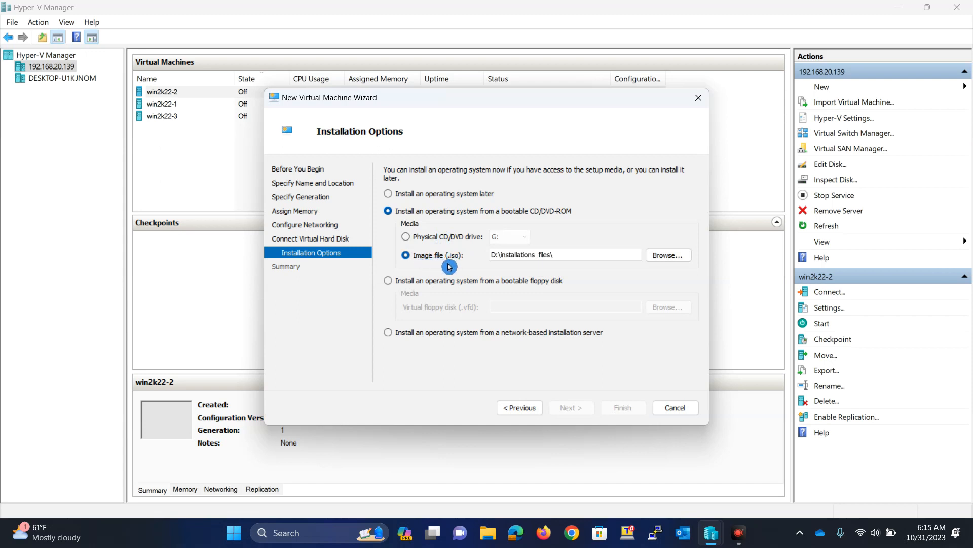
pyautogui.click(678, 262)
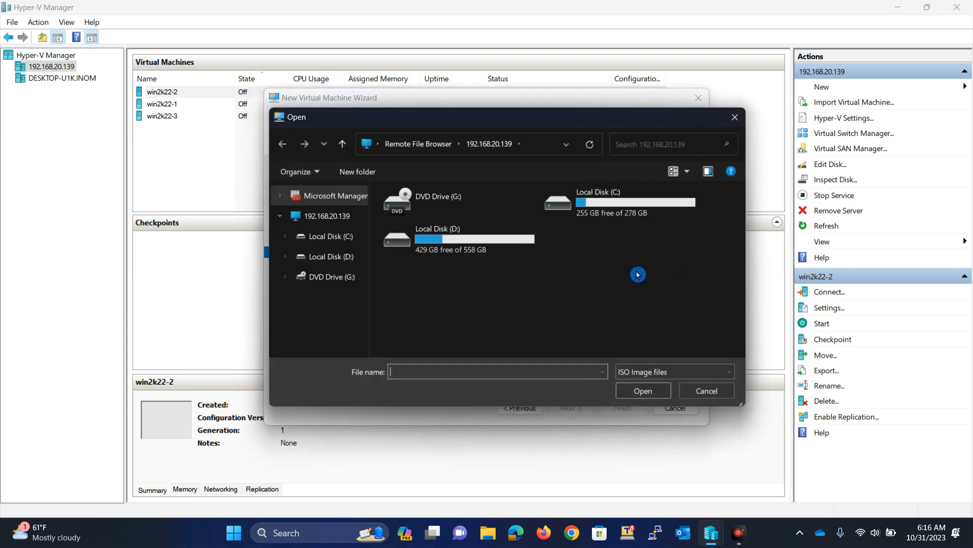
# - Pick C:\rhel-9.2-x86_64-dvd.iso on the server as the installation image
pyautogui.doubleClick(621, 212)
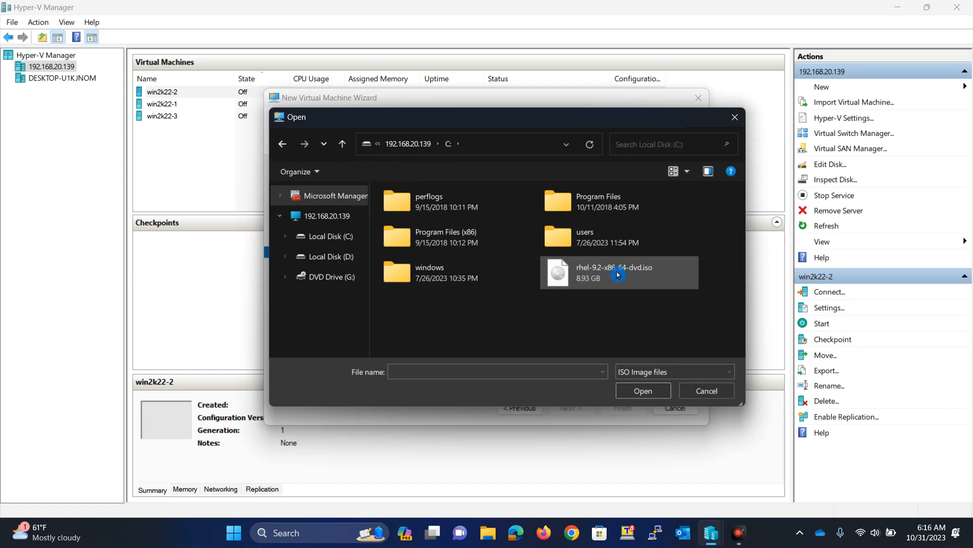
pyautogui.click(651, 278)
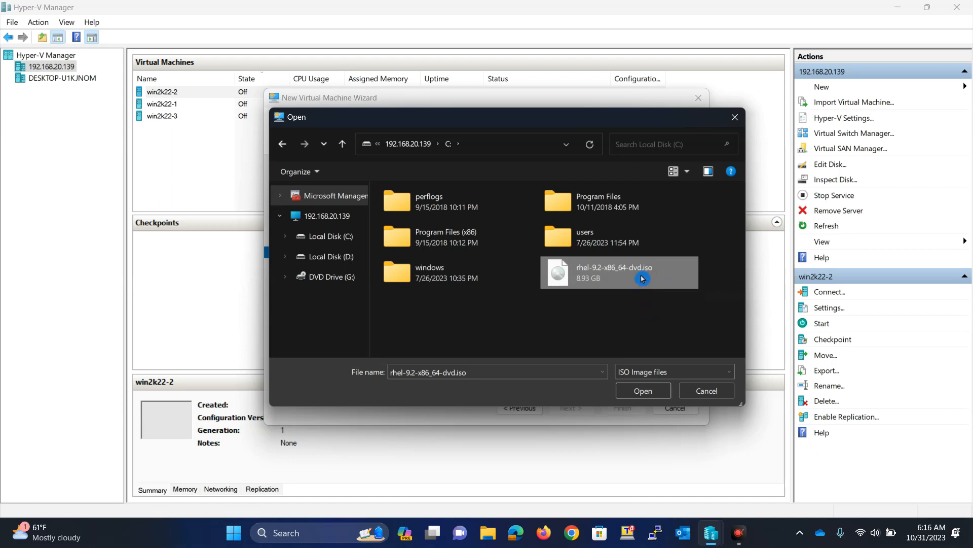
pyautogui.click(635, 391)
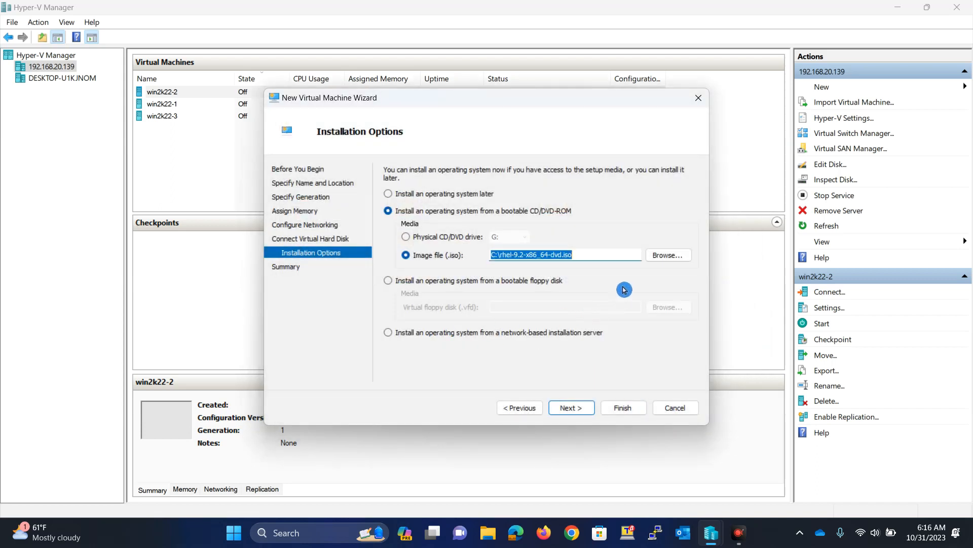
# - Review the Summary page and finish creating the RHEL9-1 virtual machine
pyautogui.click(579, 407)
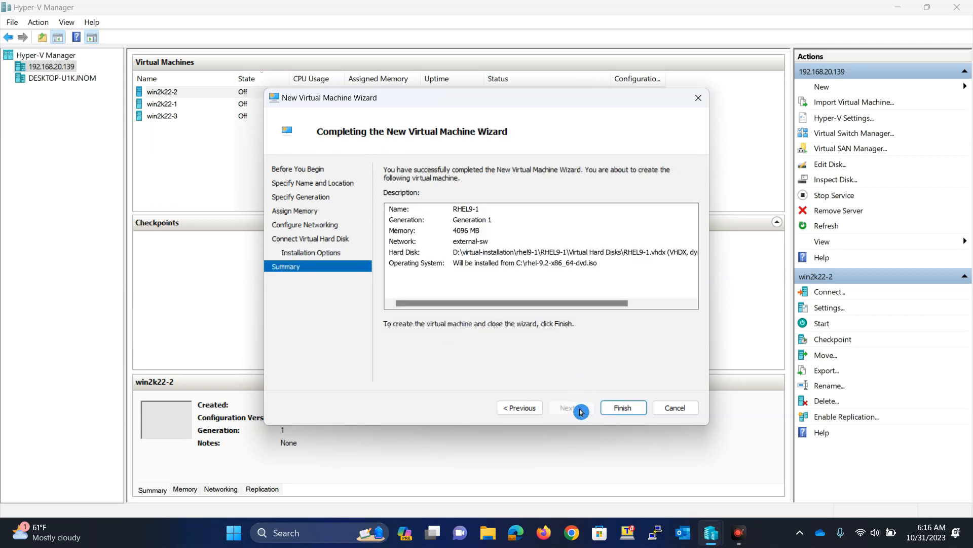
pyautogui.click(623, 407)
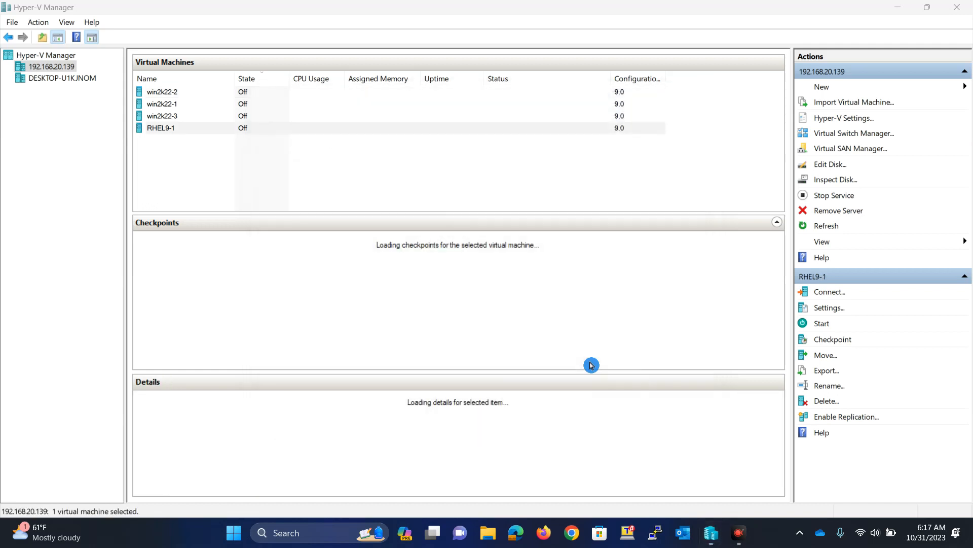
# - Connect to RHEL9-1's console and power it on to the RHEL 9.2 boot menu
pyautogui.click(194, 133)
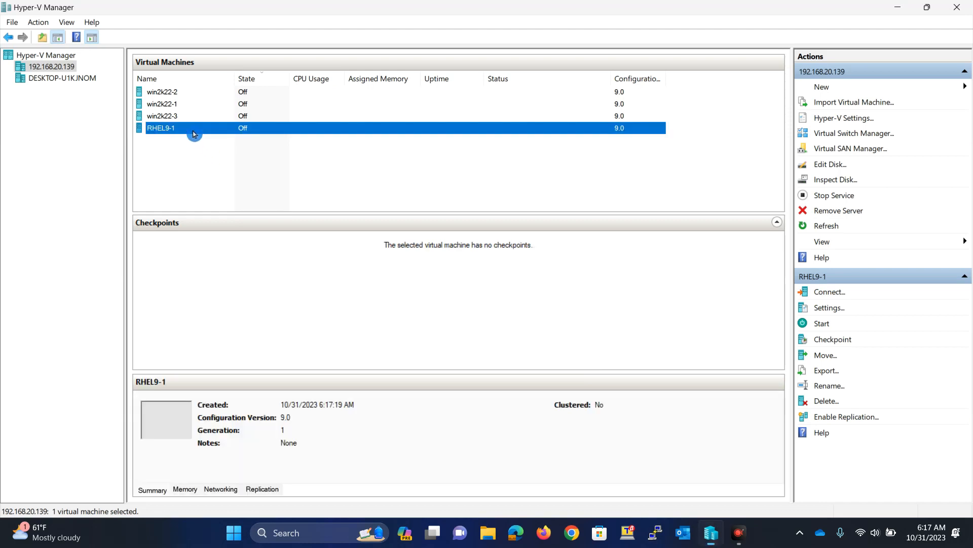
pyautogui.click(250, 131)
pyautogui.rightClick(249, 131)
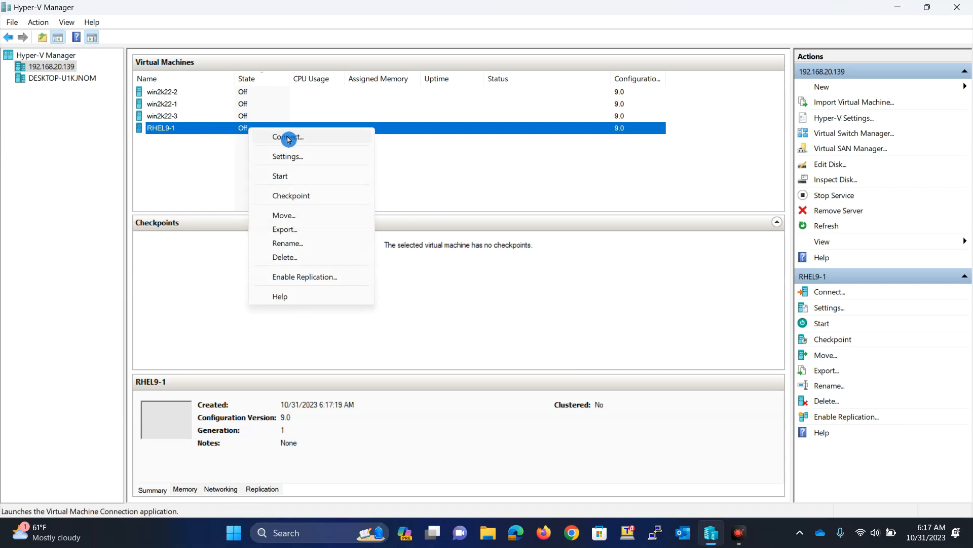
pyautogui.click(292, 138)
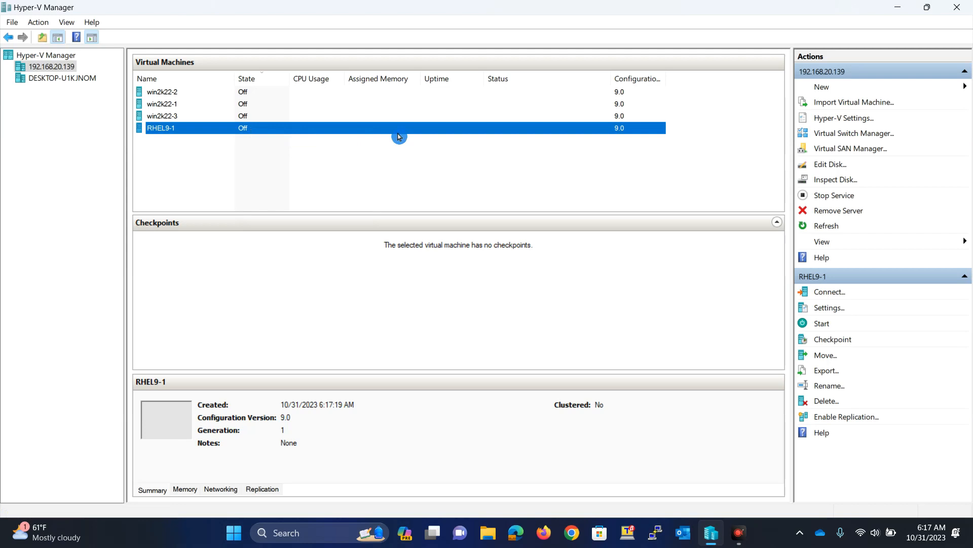
pyautogui.click(302, 287)
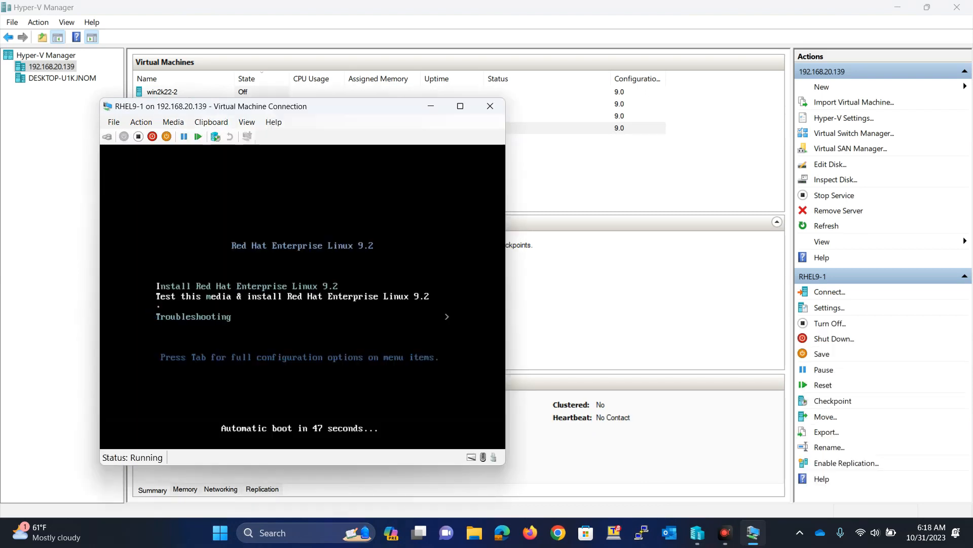
# - Maximize the VM Connection window and let it boot into the RHEL 9.2 installer
pyautogui.click(462, 106)
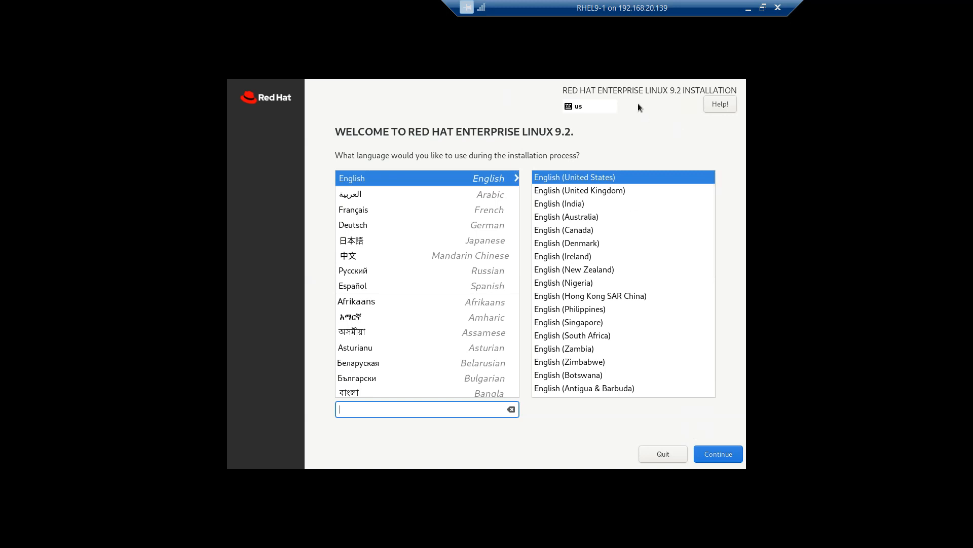
# - Continue past the welcome screen with English (United States) as the installation language
pyautogui.click(713, 459)
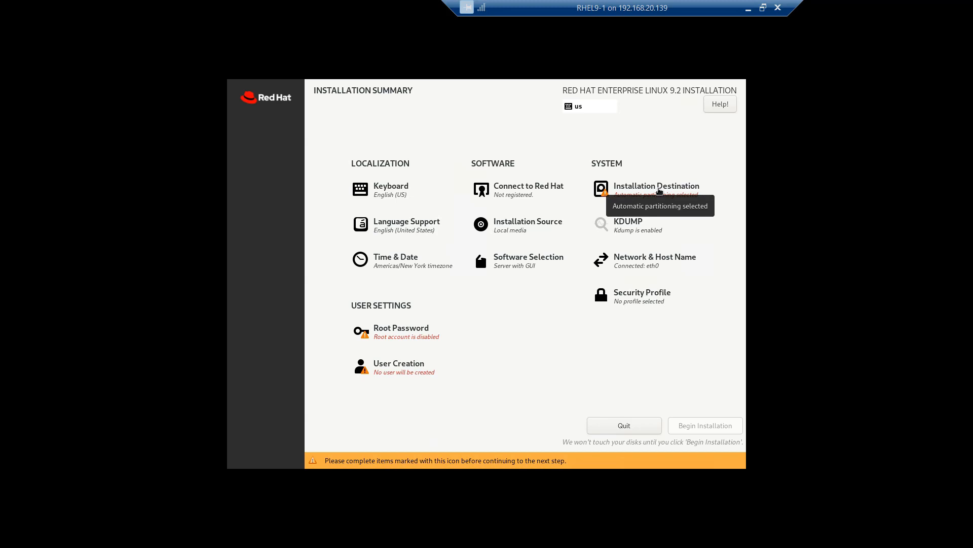
# - Choose Custom storage configuration for the 100 GiB sda disk under Installation Destination
pyautogui.click(659, 190)
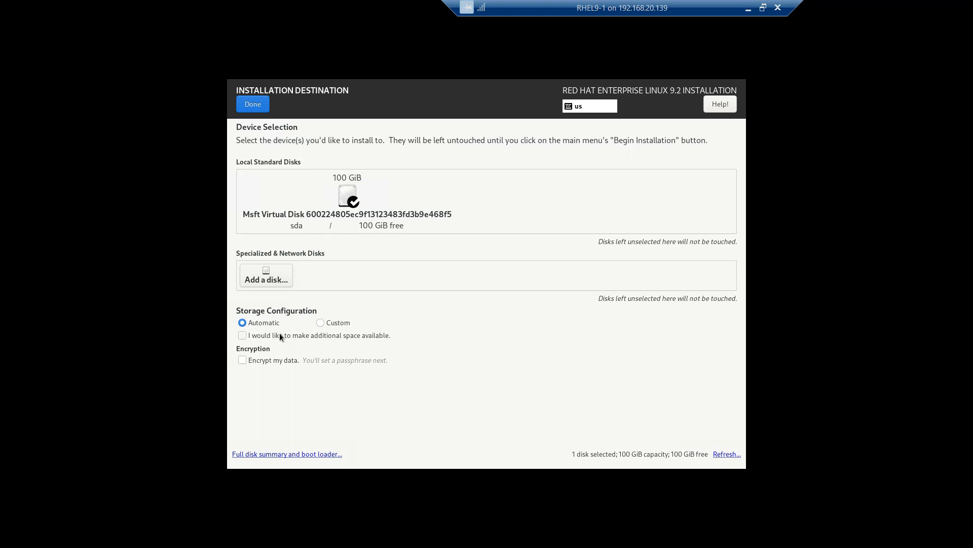
pyautogui.click(330, 324)
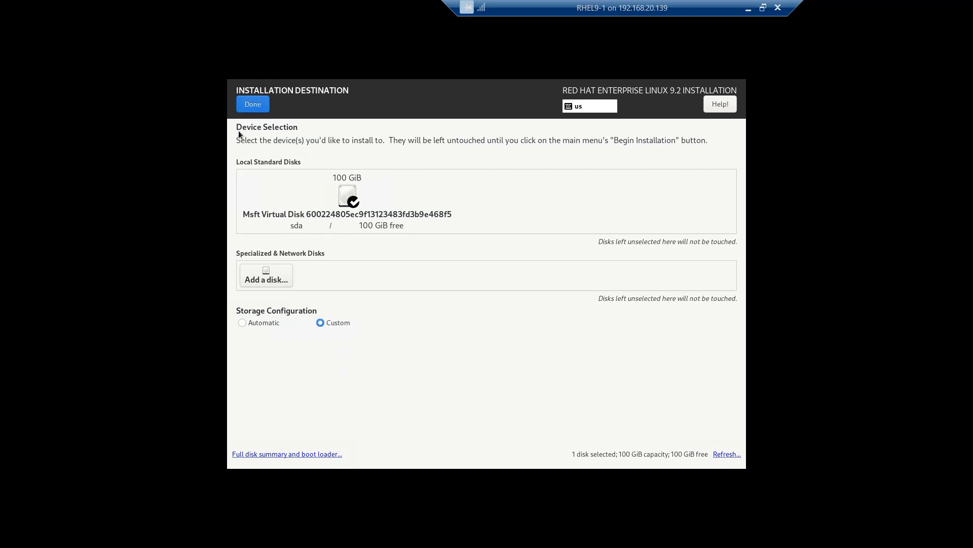
# - Set the partitioning scheme to Standard Partition and begin adding a new mount point
pyautogui.click(254, 101)
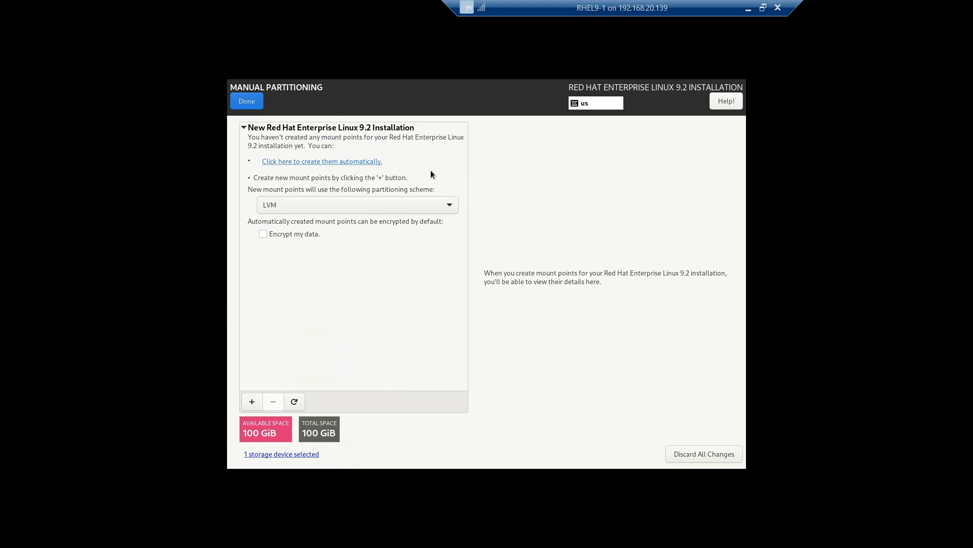
pyautogui.click(420, 206)
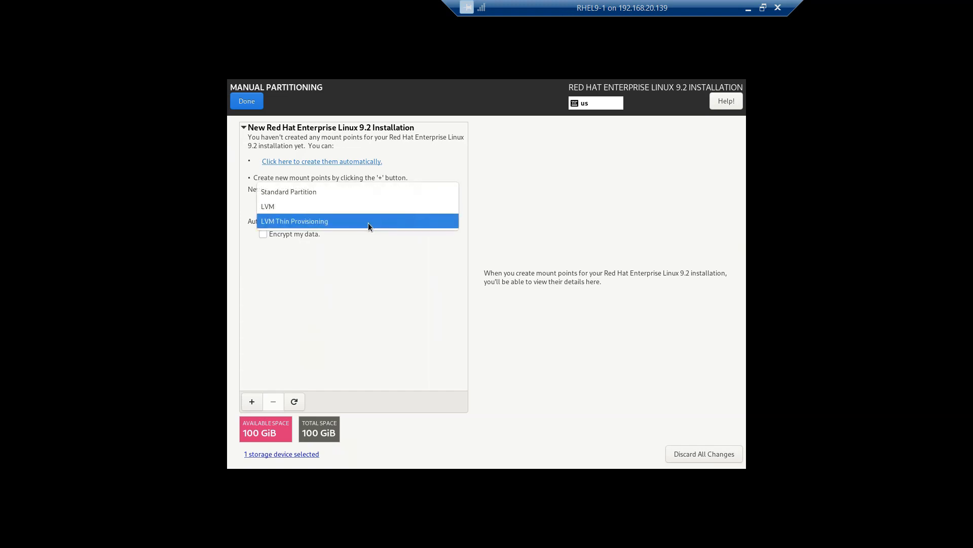
pyautogui.click(377, 196)
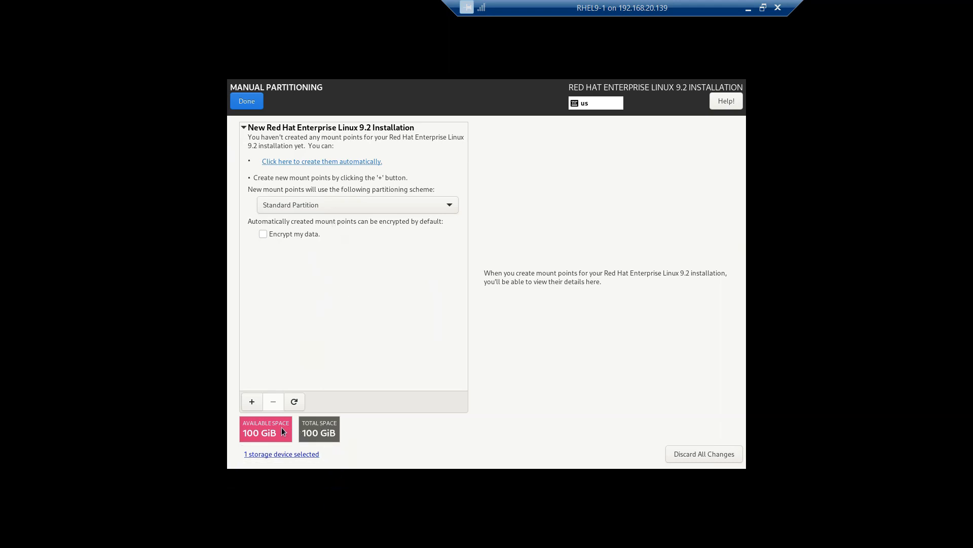
pyautogui.click(252, 401)
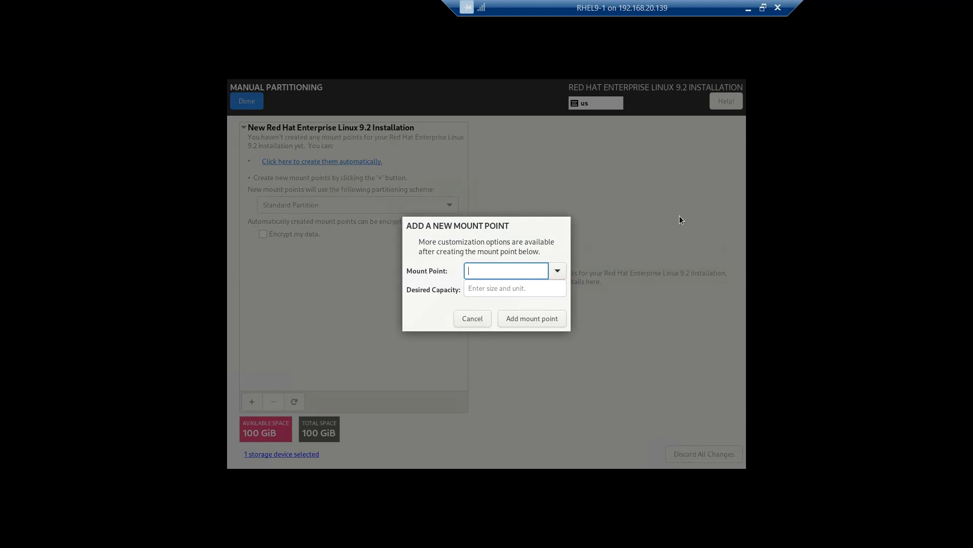
# - Add a / mount point with desired capacity 90000, giving 87.89 GiB
pyautogui.press('Return')
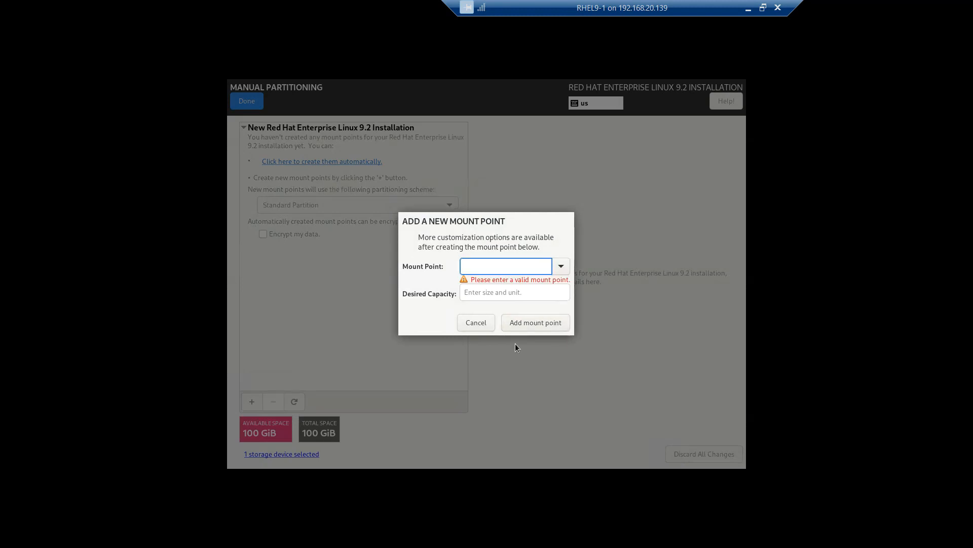
pyautogui.click(566, 269)
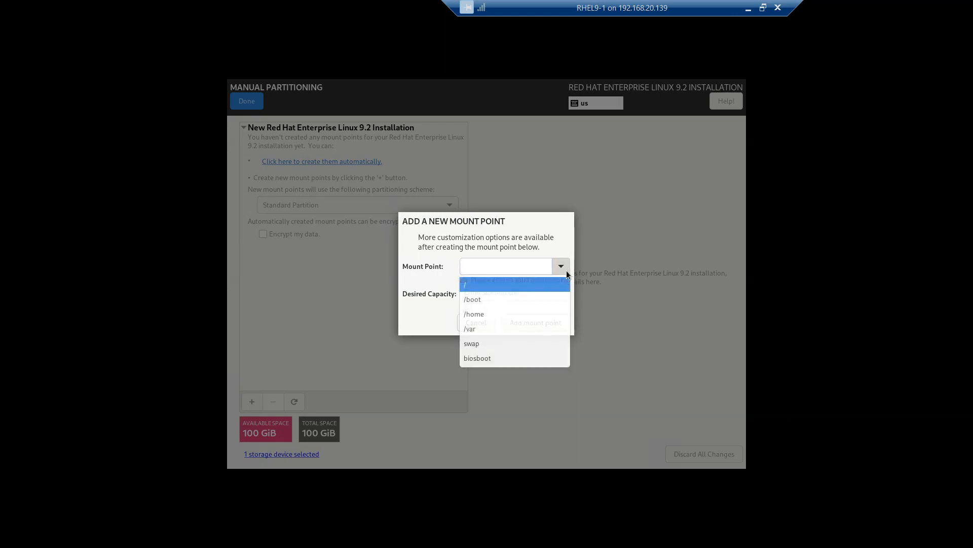
pyautogui.click(496, 287)
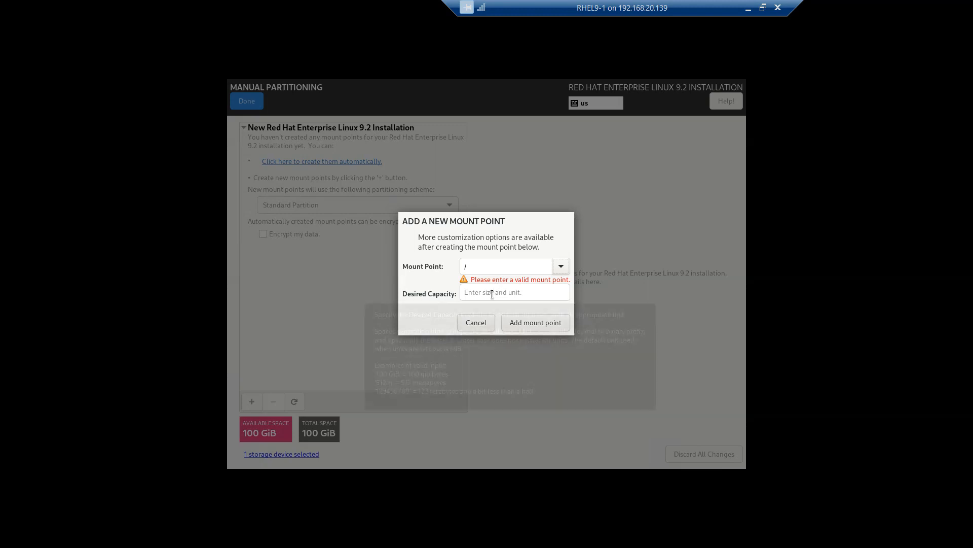
pyautogui.click(492, 294)
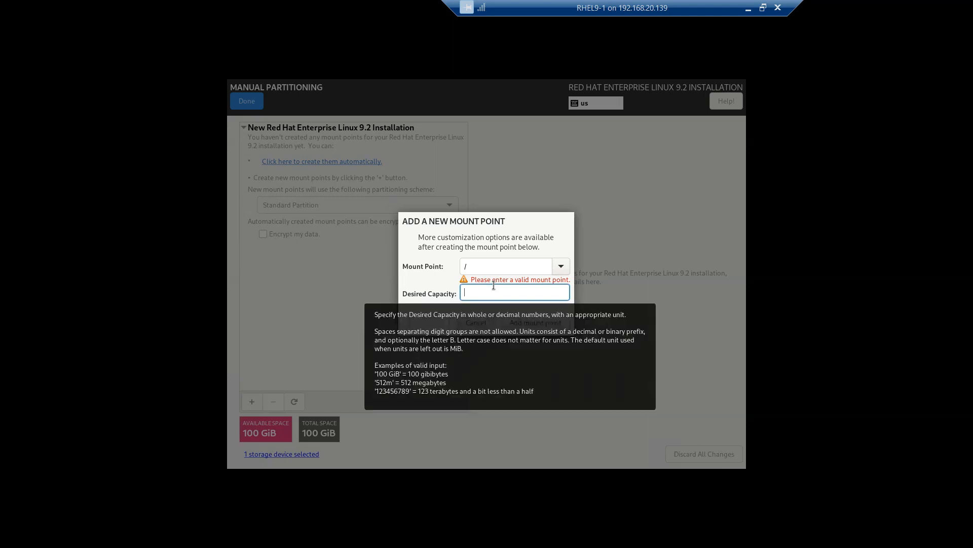
pyautogui.write('90')
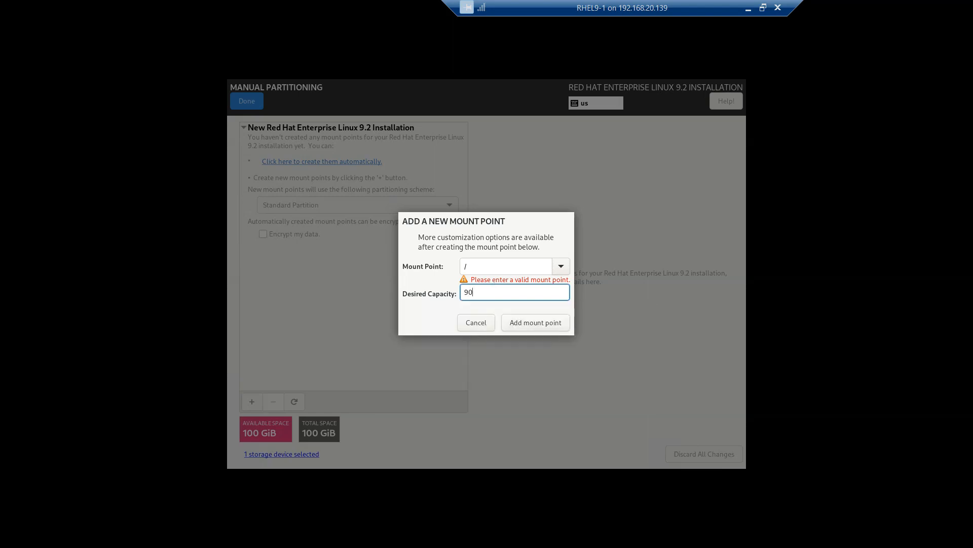
pyautogui.write('000')
pyautogui.click(538, 324)
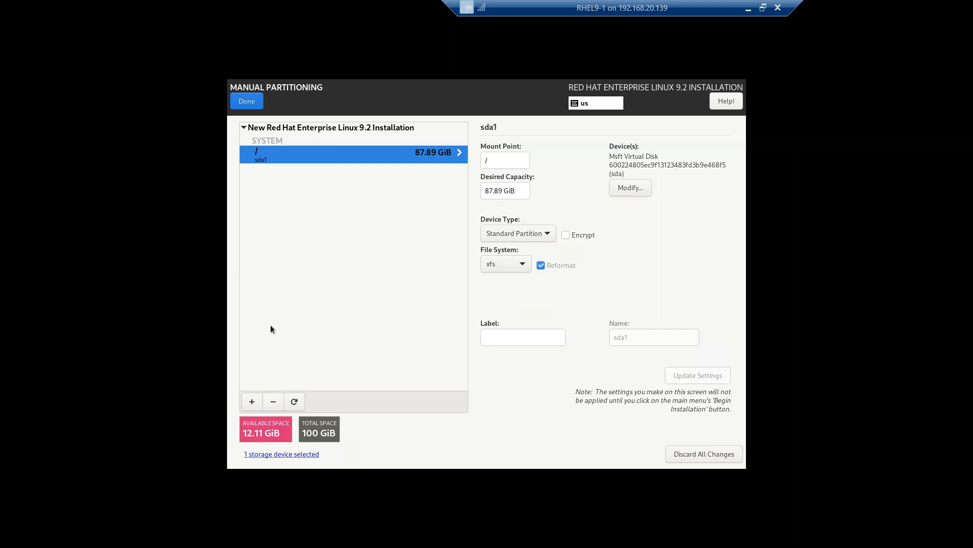
# - Start a new swap mount point and enter 8000 as its desired capacity
pyautogui.click(252, 402)
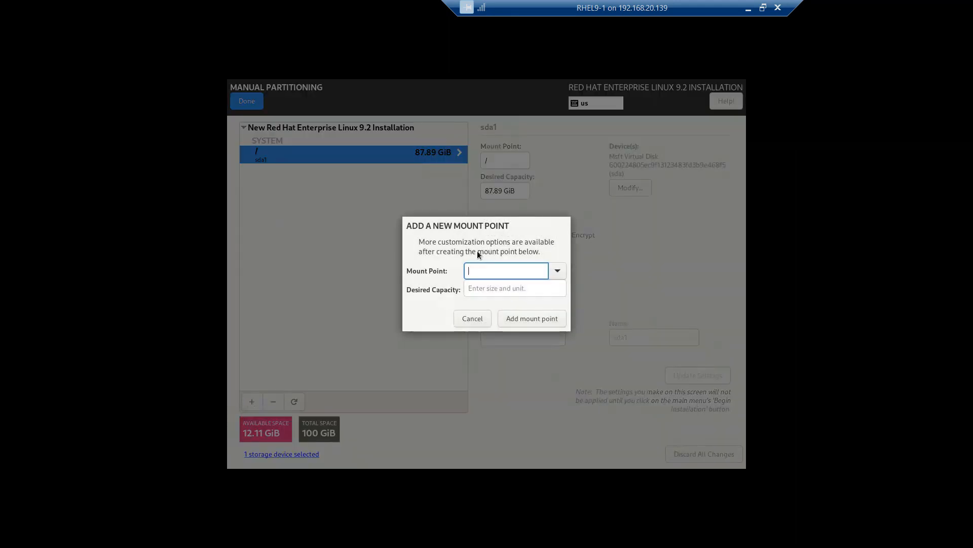
pyautogui.click(558, 270)
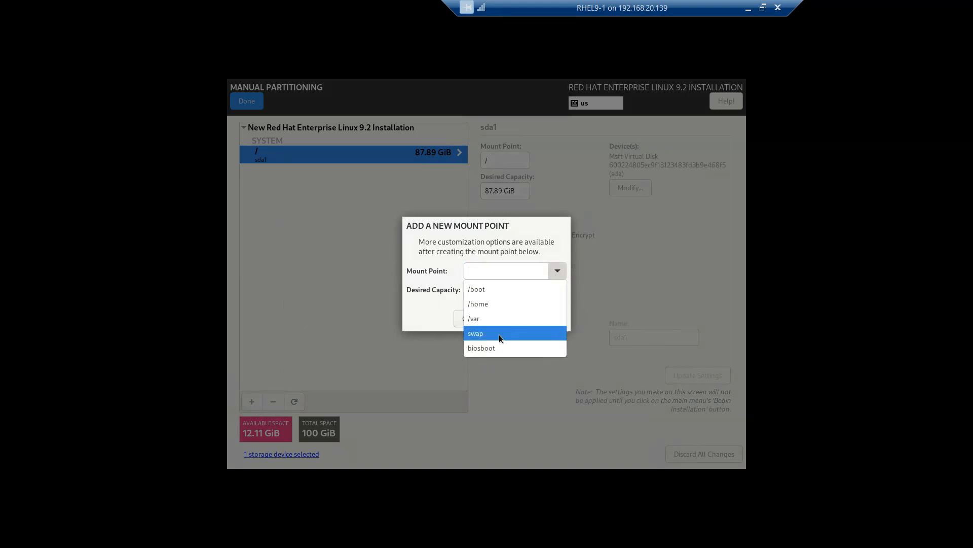
pyautogui.click(497, 337)
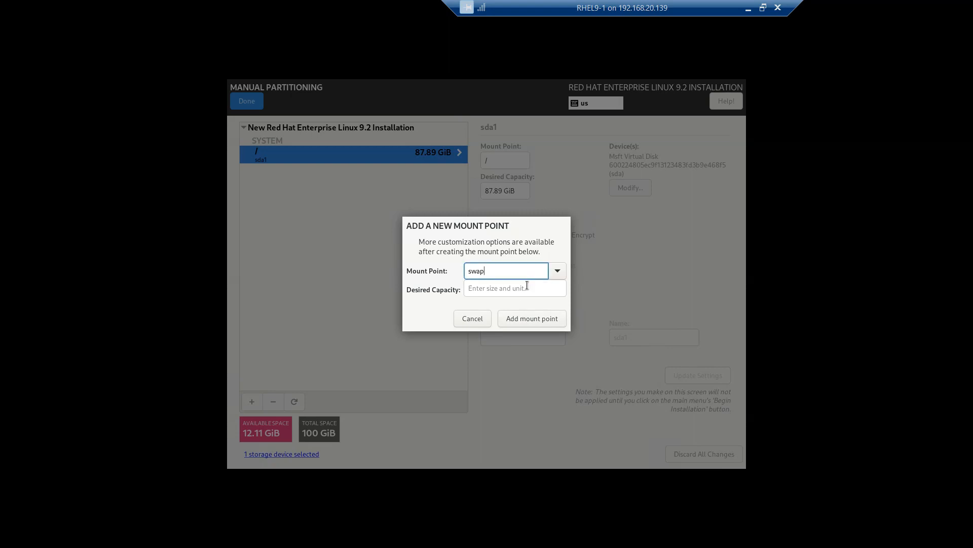
pyautogui.click(520, 293)
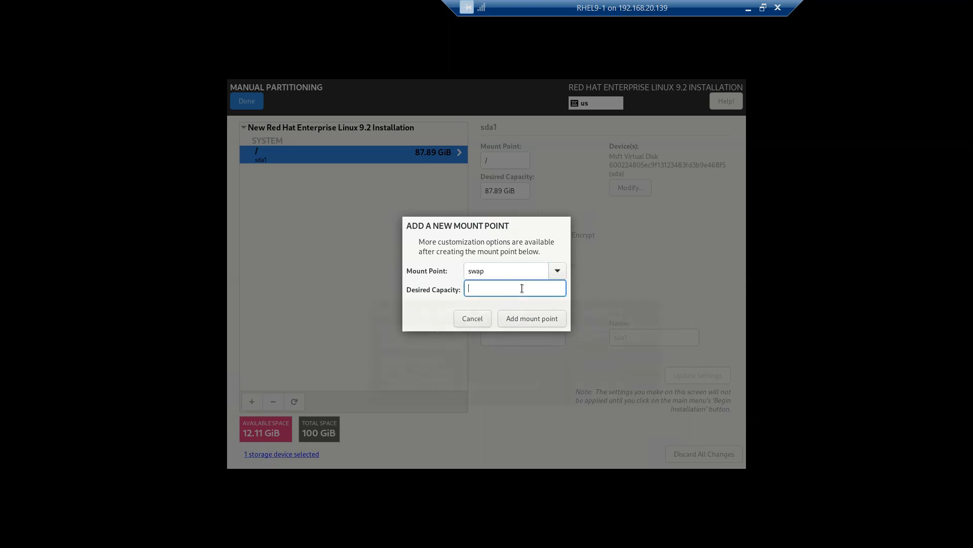
pyautogui.moveTo(521, 288)
pyautogui.write('4096')
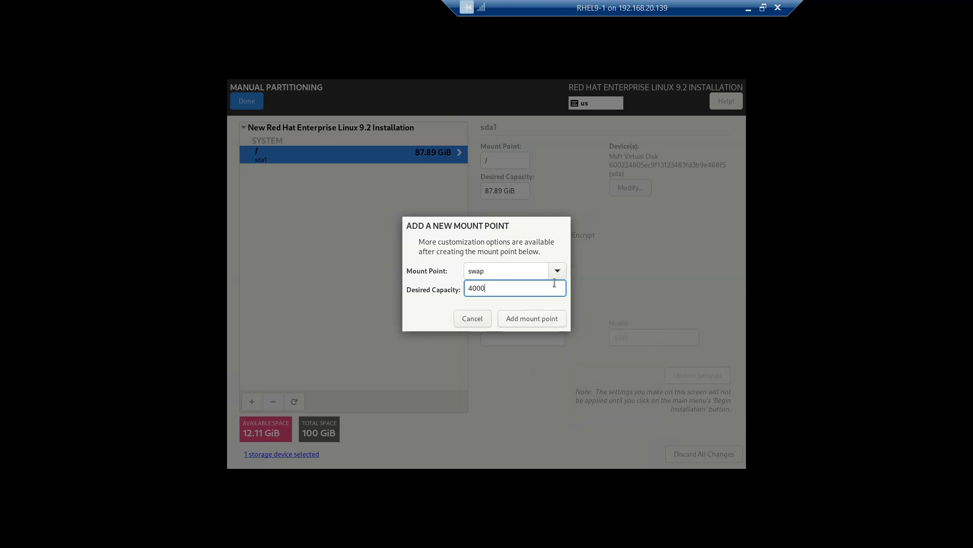
pyautogui.press('BackSpace')
pyautogui.press('BackSpace')
pyautogui.press('BackSpace')
pyautogui.press('BackSpace')
pyautogui.hotkey('shift', 'Tab')
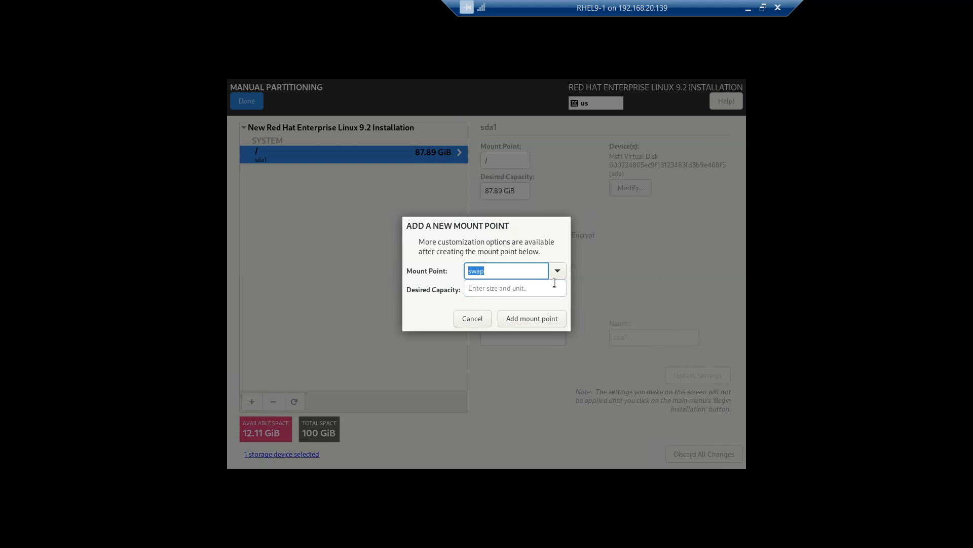
pyautogui.click(500, 289)
pyautogui.write('800')
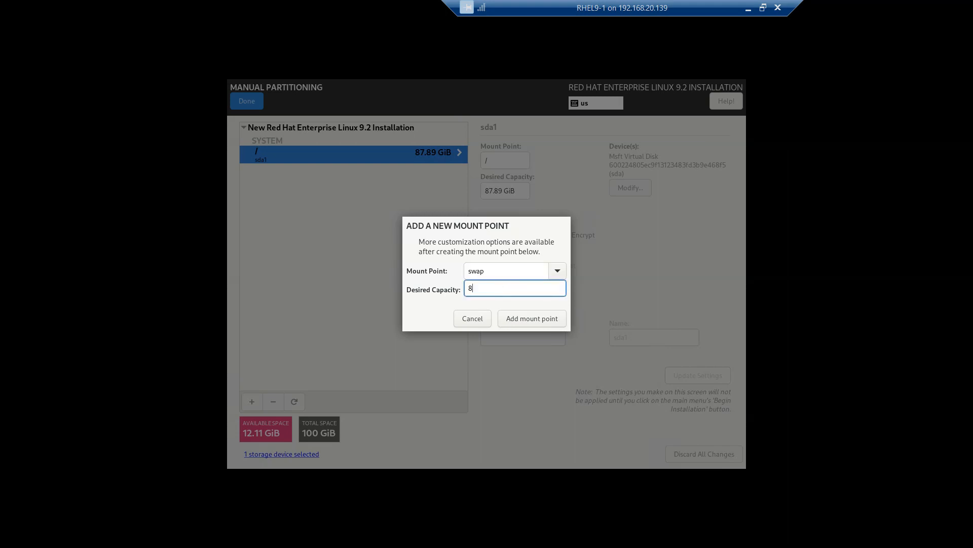
pyautogui.write('0')
# - Add the 7.81 GiB swap partition, then a /boot partition with capacity 900
pyautogui.click(531, 324)
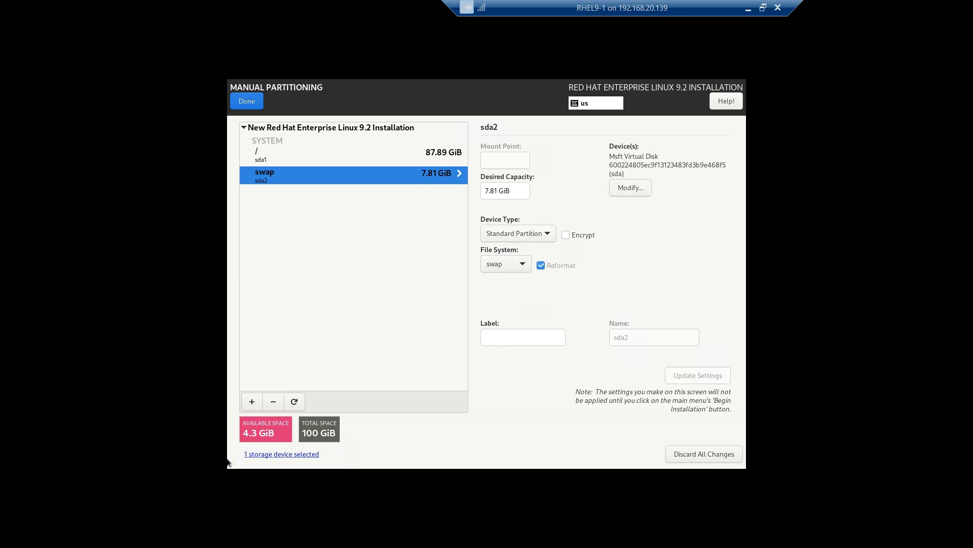
pyautogui.click(250, 402)
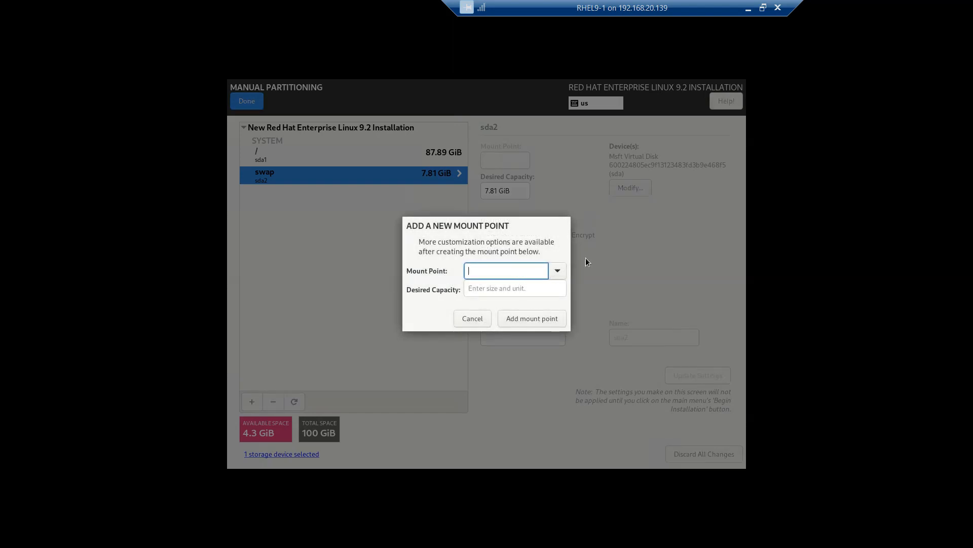
pyautogui.click(558, 275)
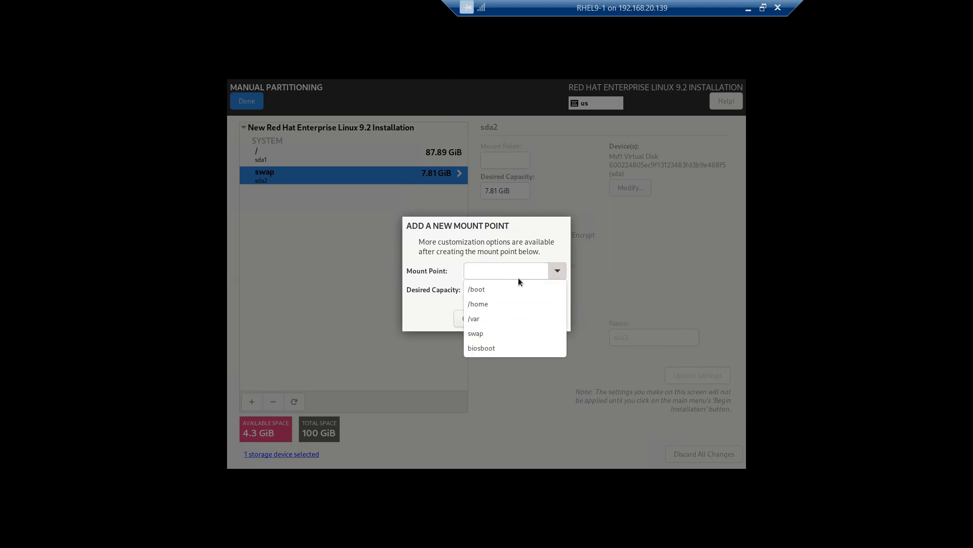
pyautogui.click(509, 289)
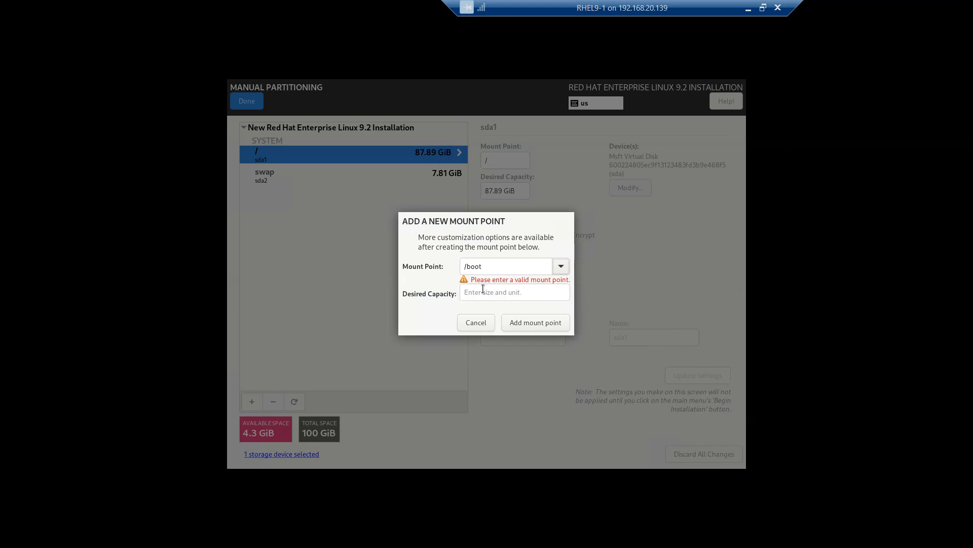
pyautogui.click(482, 292)
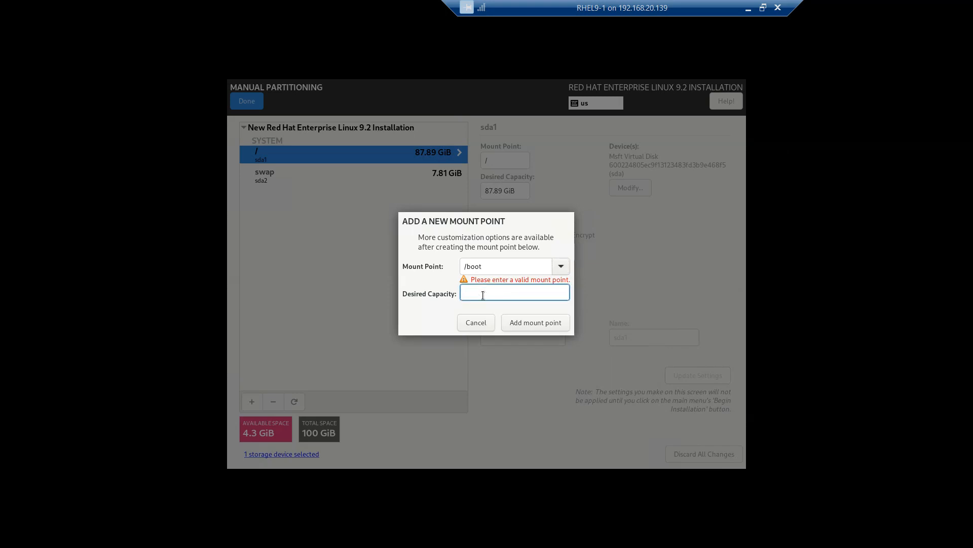
pyautogui.write('900')
pyautogui.click(554, 322)
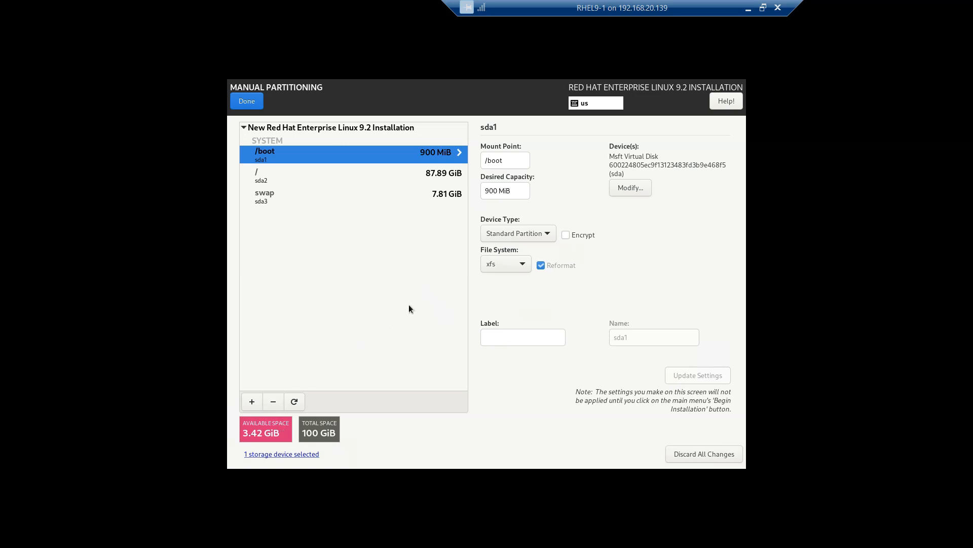
# - Finish manual partitioning and accept the summary of changes
pyautogui.click(253, 102)
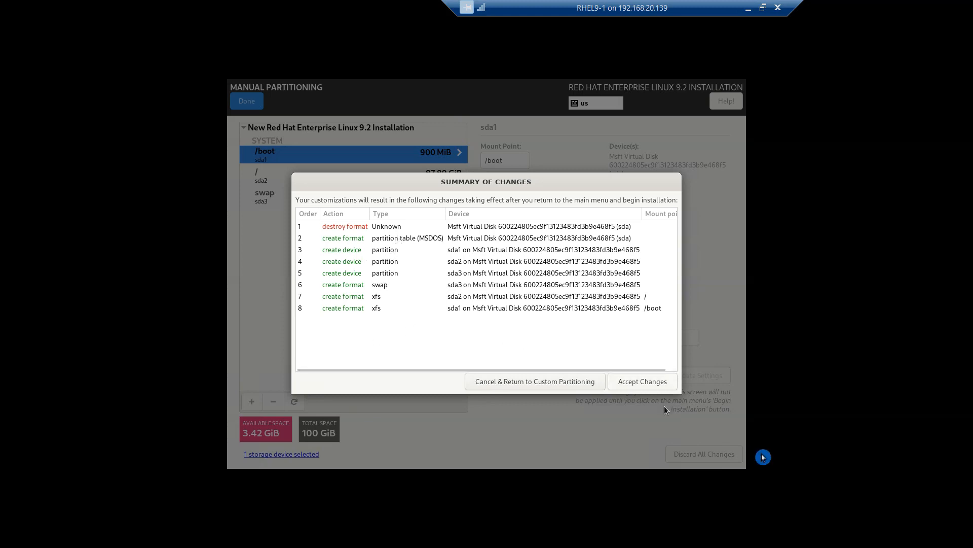
pyautogui.click(654, 381)
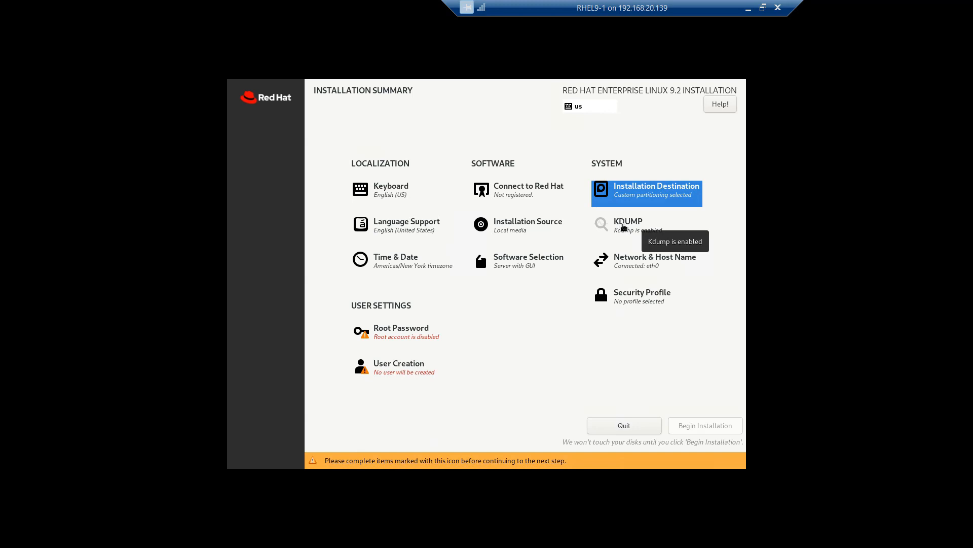
# - Review the Kdump settings and leave Kdump enabled
pyautogui.click(624, 227)
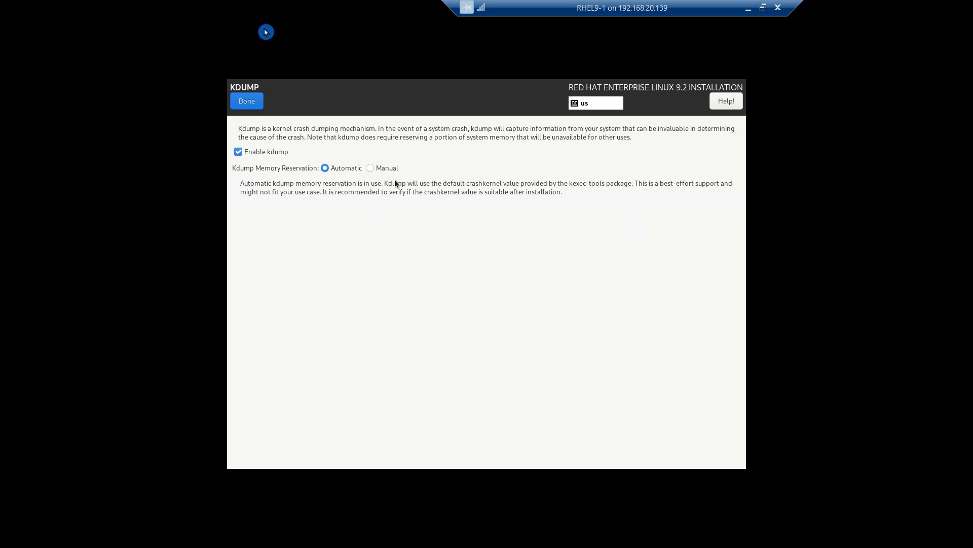
pyautogui.click(241, 105)
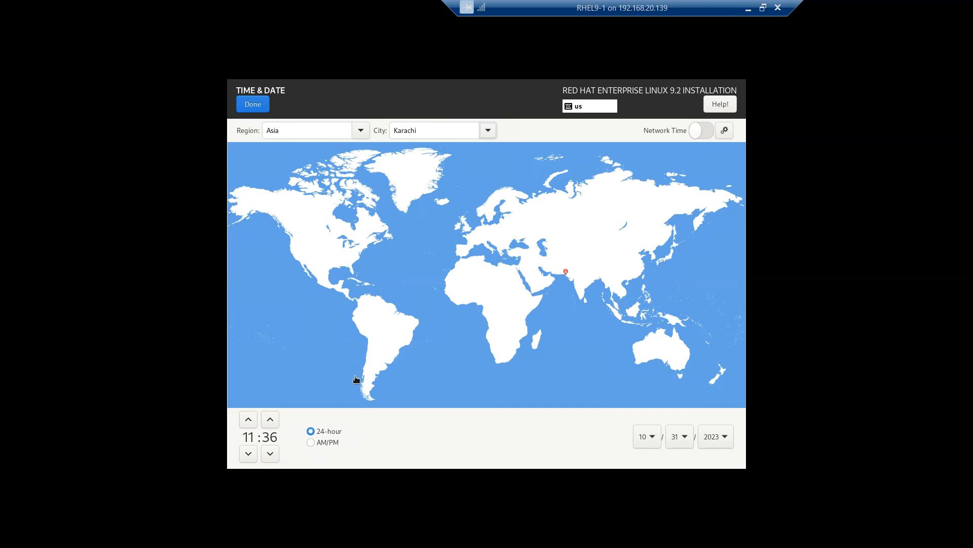
# - Switch the clock to AM/PM format and confirm the Asia/Karachi time settings
pyautogui.click(336, 431)
pyautogui.press('Down')
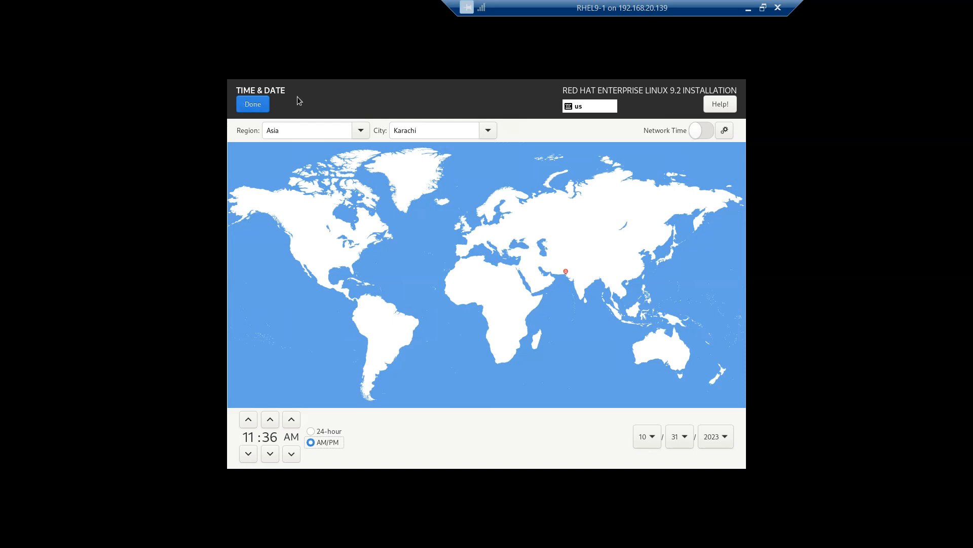
pyautogui.click(245, 108)
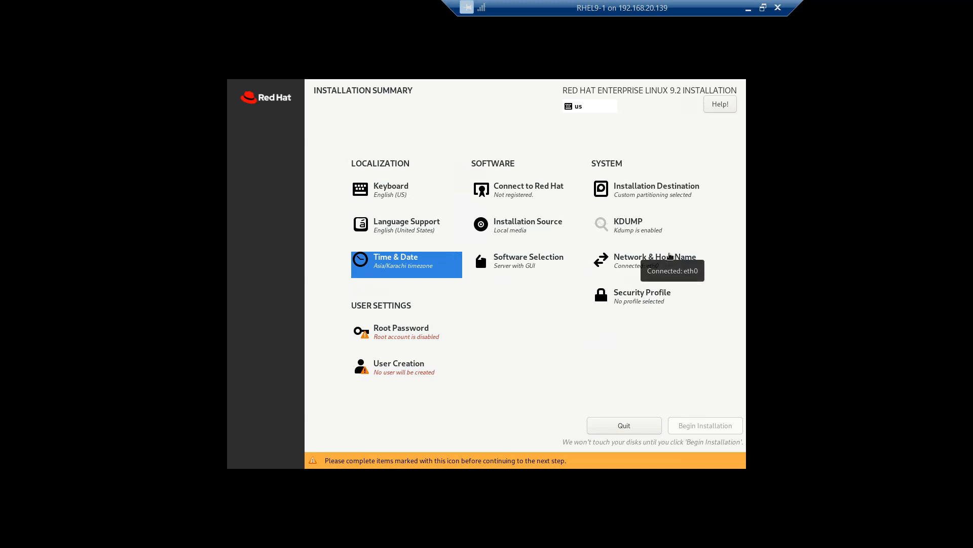
# - Open Network & Host Name and enter rhel9 as the host name
pyautogui.click(662, 262)
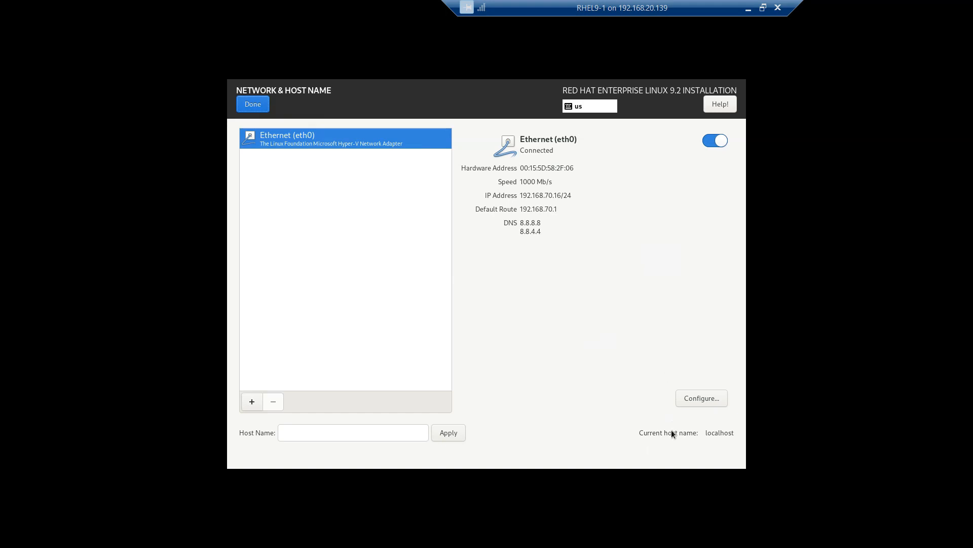
pyautogui.click(369, 434)
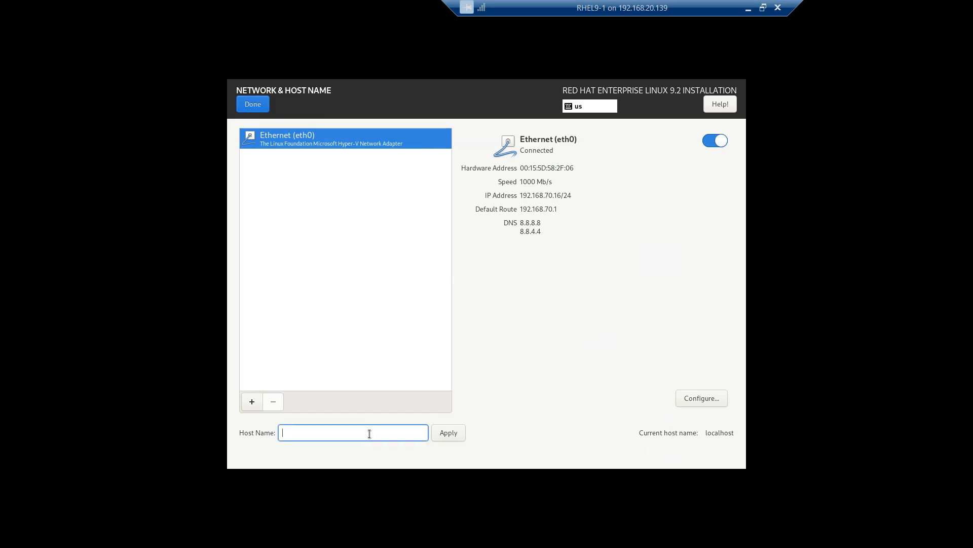
pyautogui.write('locals')
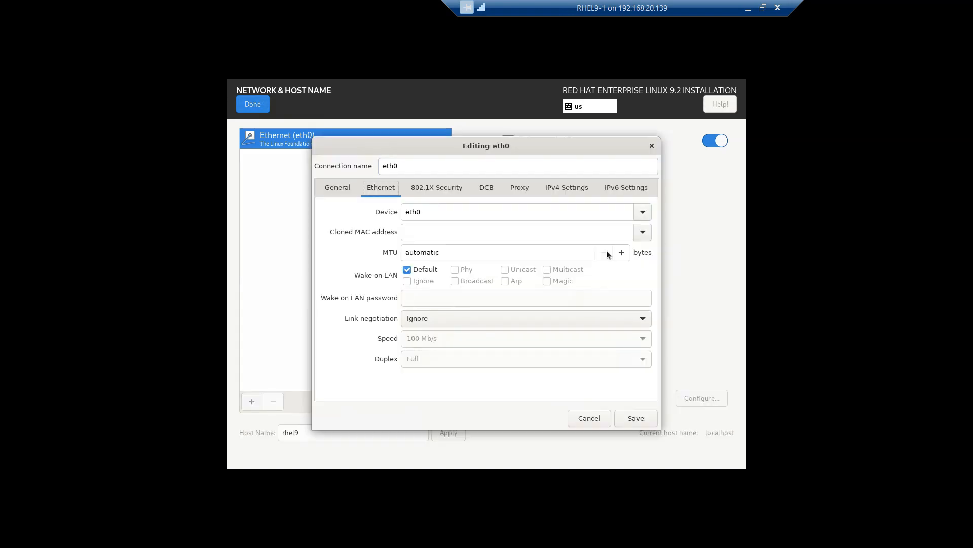
# - In the eth0 editor's IPv4 Settings, set the method to Disabled
pyautogui.click(599, 215)
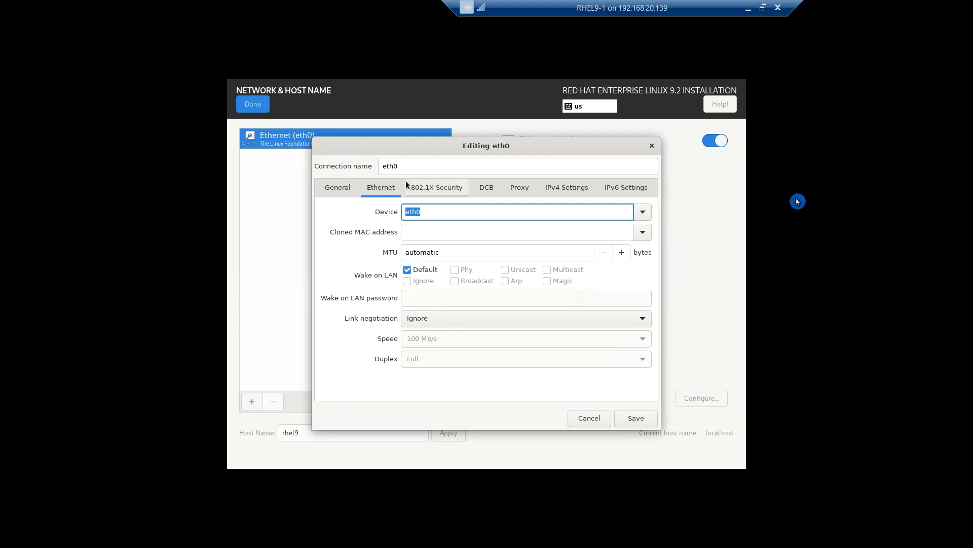
pyautogui.click(559, 186)
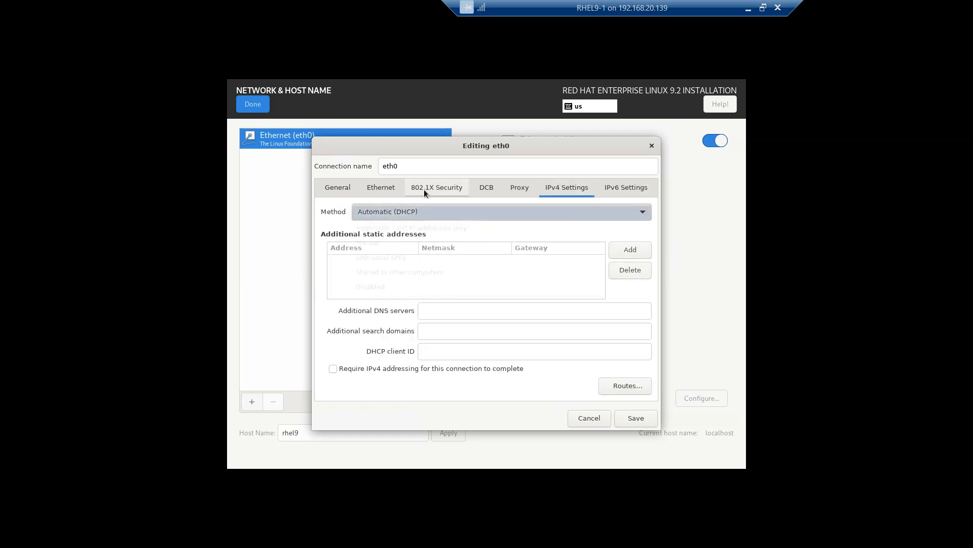
pyautogui.click(423, 212)
pyautogui.click(361, 288)
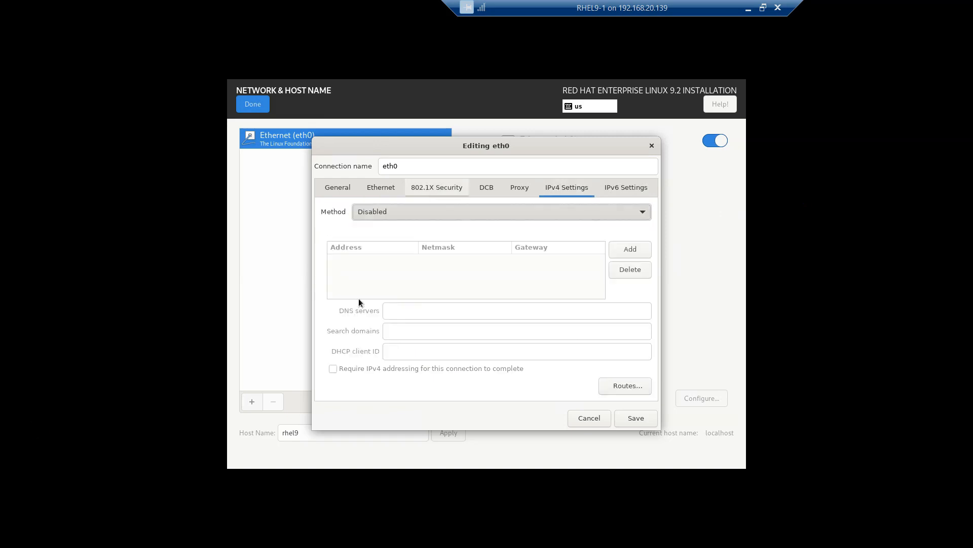
# - Switch the IPv4 method to Manual, add an address row, then cancel without saving
pyautogui.press('Up')
pyautogui.press('Up')
pyautogui.press('Down')
pyautogui.press('Down')
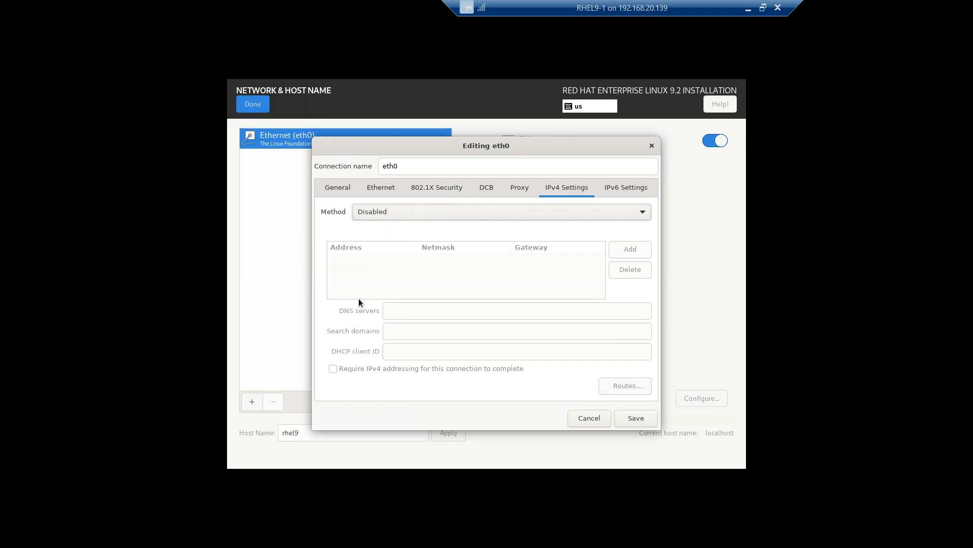
pyautogui.press('Up')
pyautogui.press('Up')
pyautogui.press('Up')
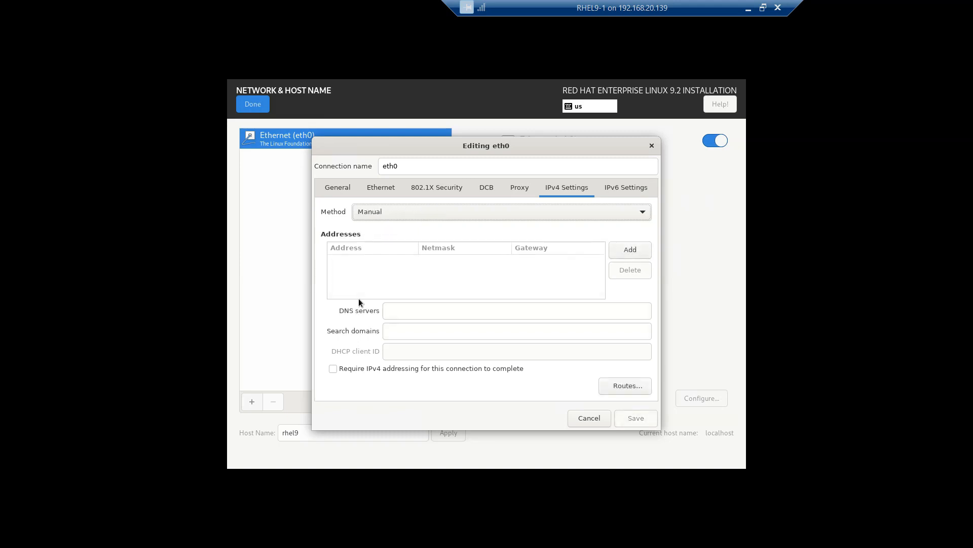
pyautogui.click(640, 248)
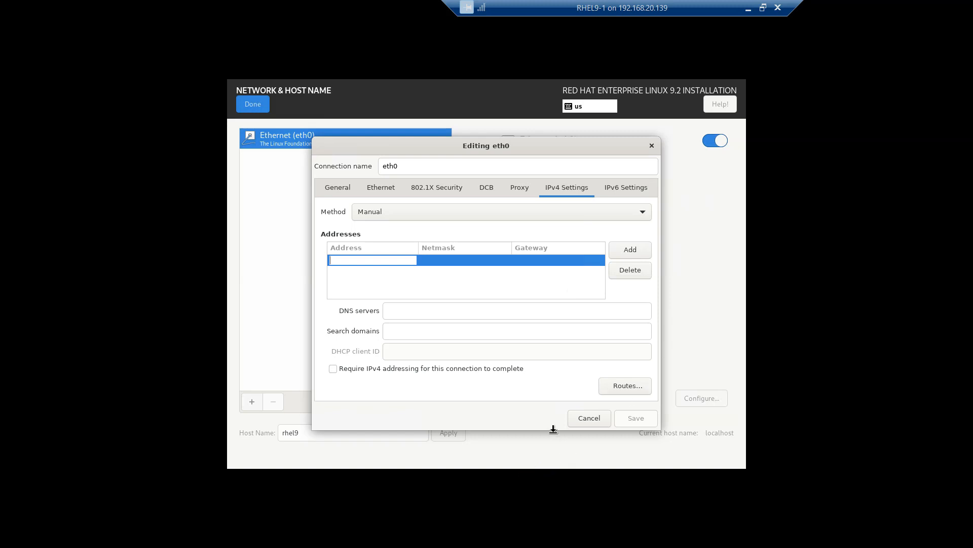
pyautogui.click(571, 422)
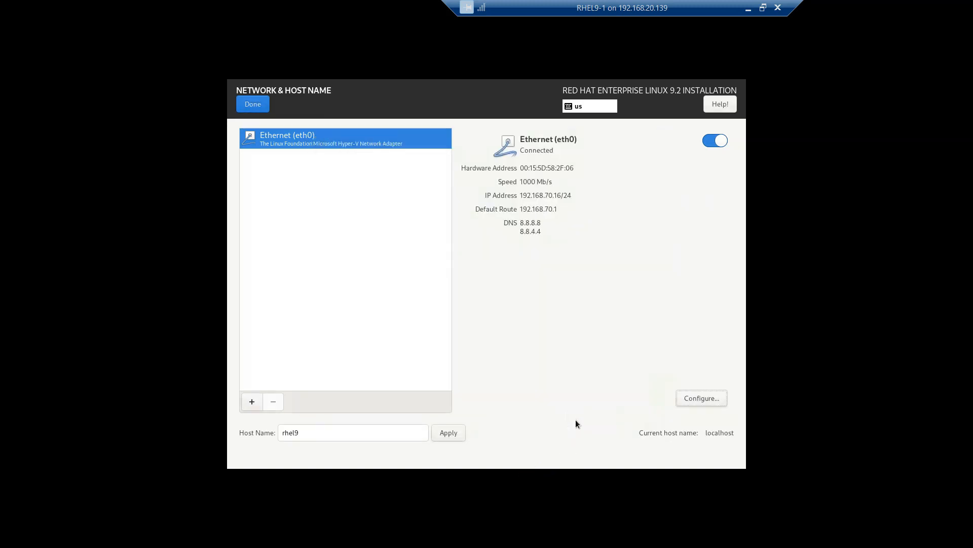
# - Turn the eth0 connection off, apply rhel9 as host name, and return to the summary
pyautogui.click(710, 144)
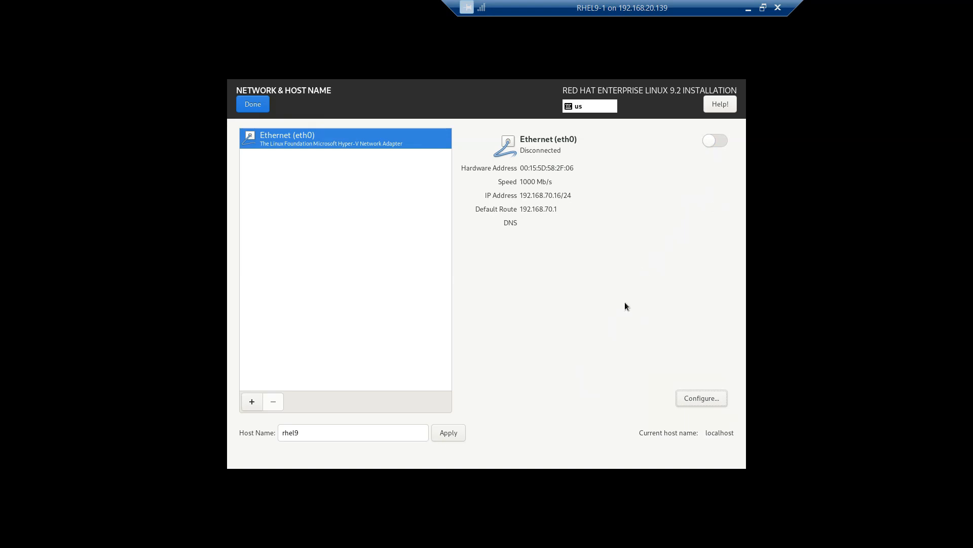
pyautogui.click(454, 432)
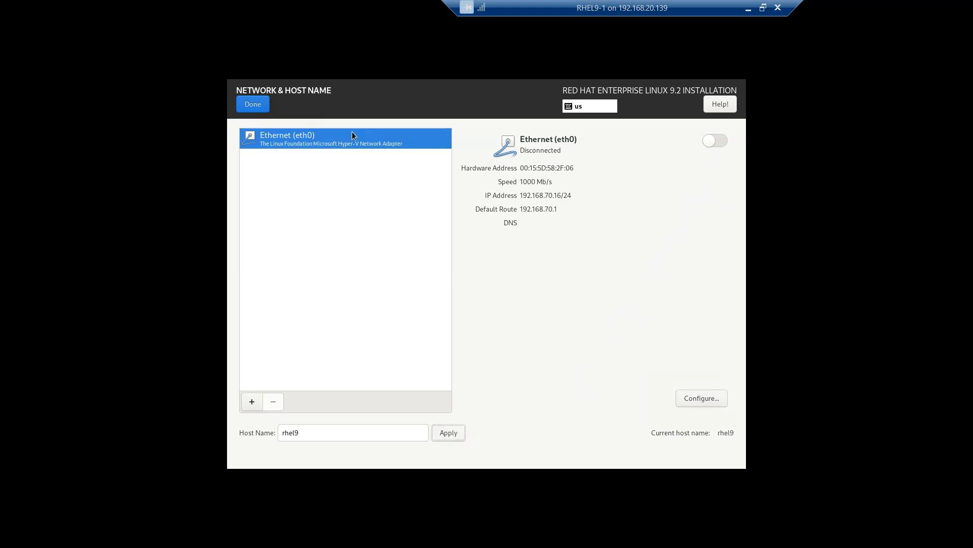
pyautogui.click(258, 105)
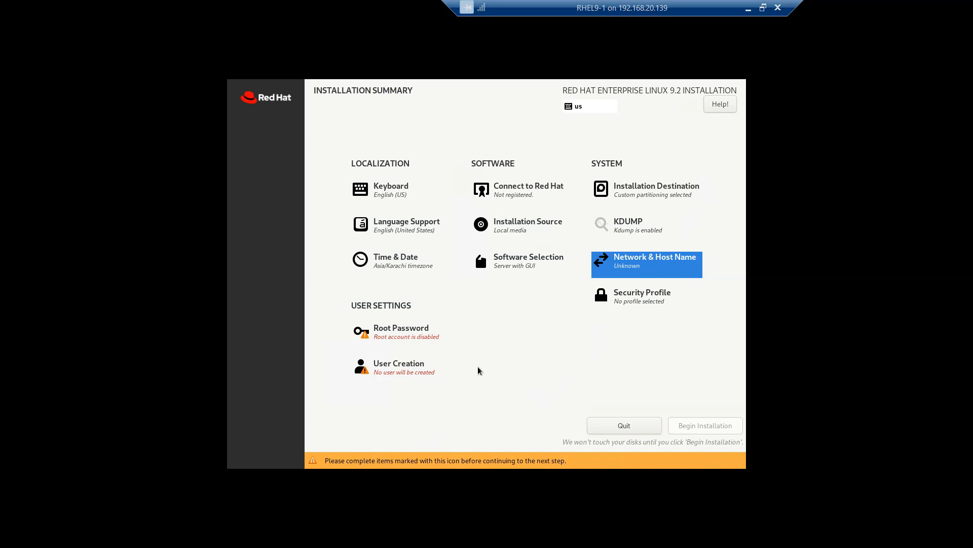
# - Enter and confirm the root password, lock the root account, and allow root SSH password login
pyautogui.click(422, 328)
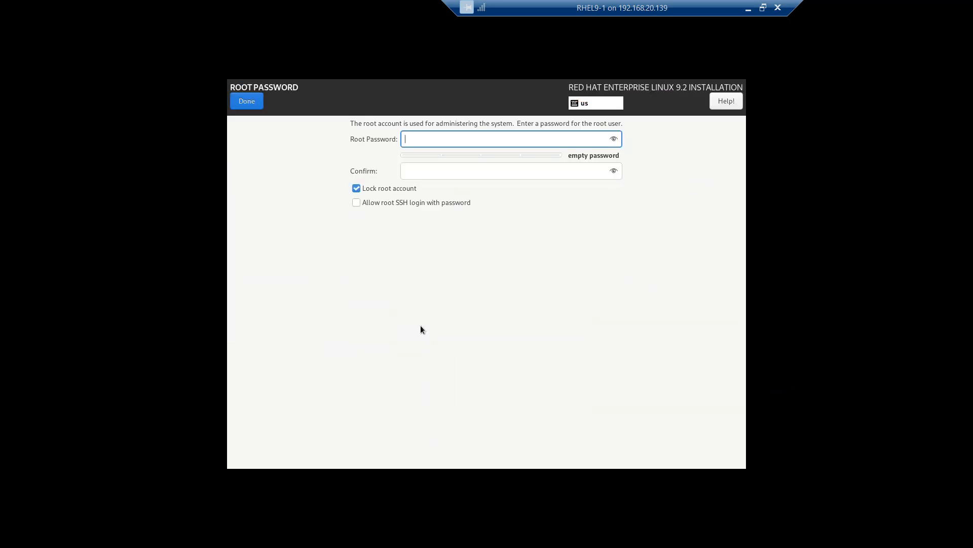
pyautogui.write('root')
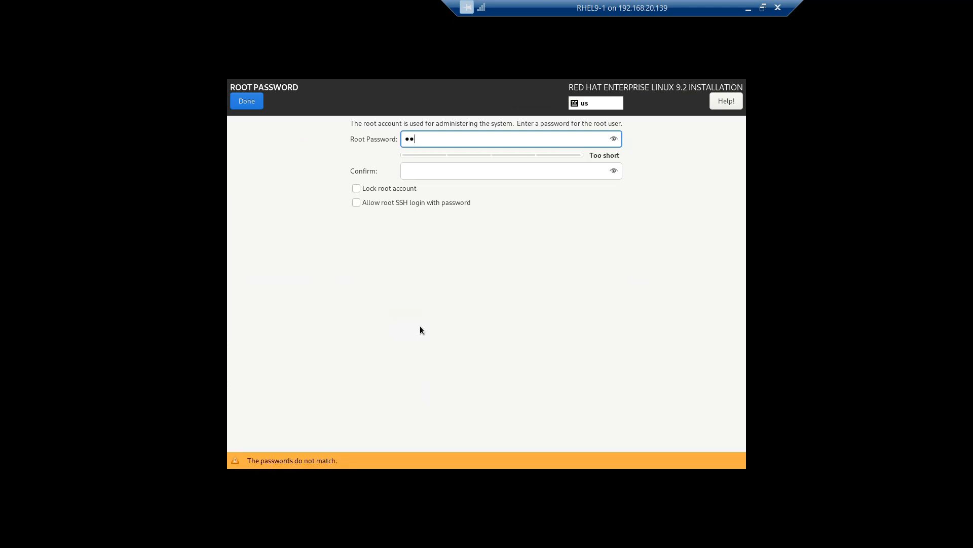
pyautogui.write('123')
pyautogui.press('Tab')
pyautogui.write('root1')
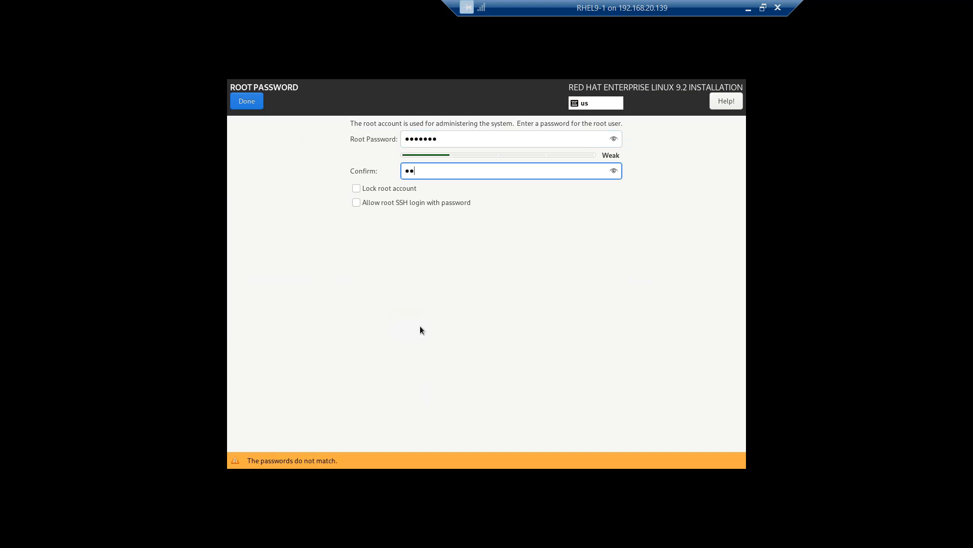
pyautogui.write('23')
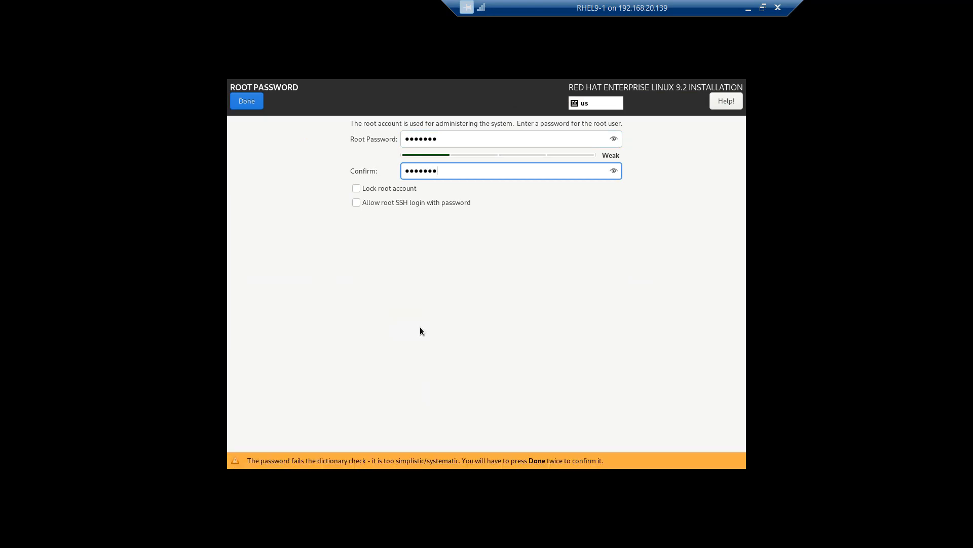
pyautogui.click(395, 188)
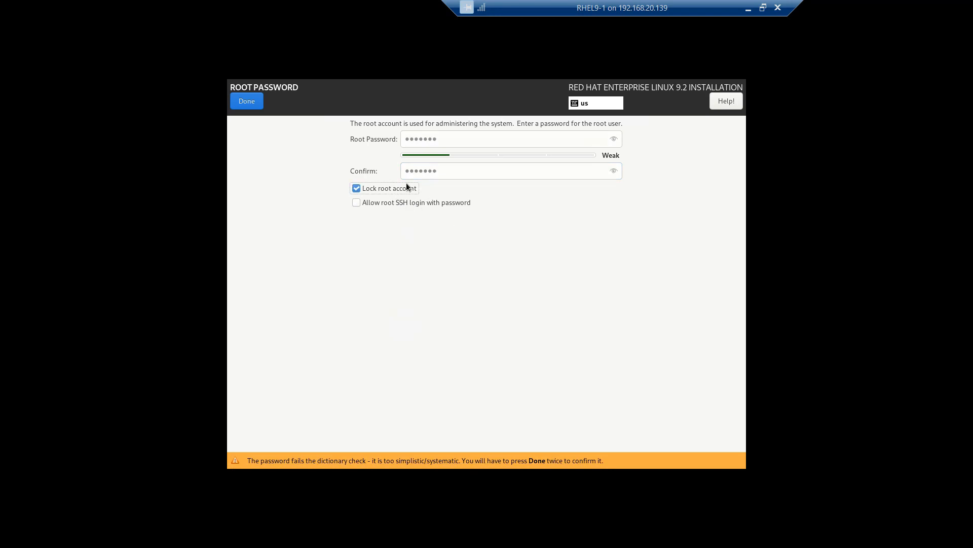
pyautogui.click(398, 203)
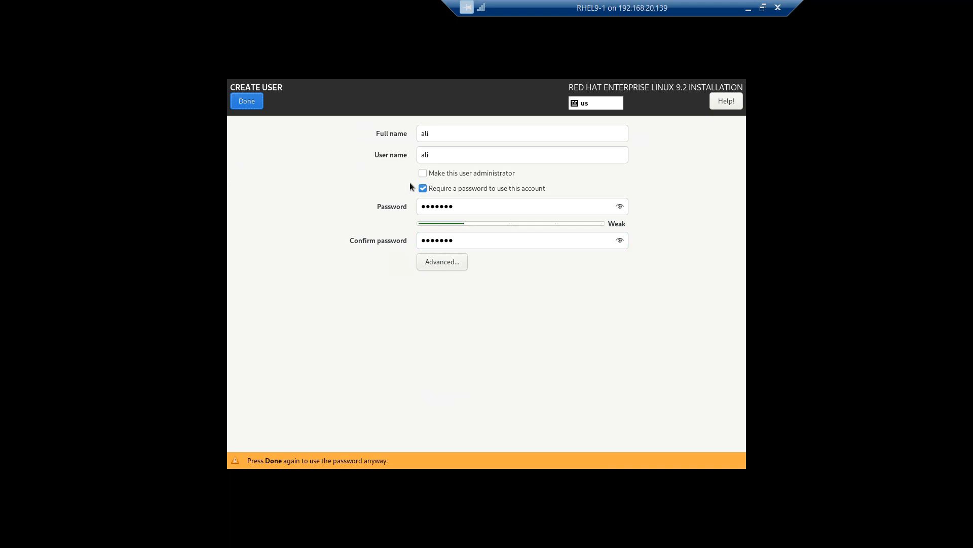
# - Save the user ali and return to the installation summary
pyautogui.click(251, 102)
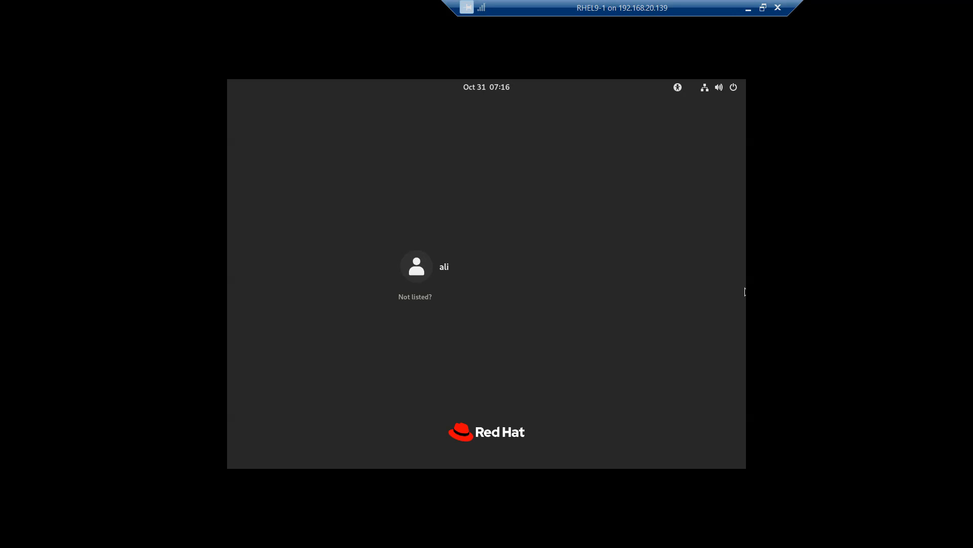
# - View today's calendar, then open the login screen's system status menu
pyautogui.click(486, 88)
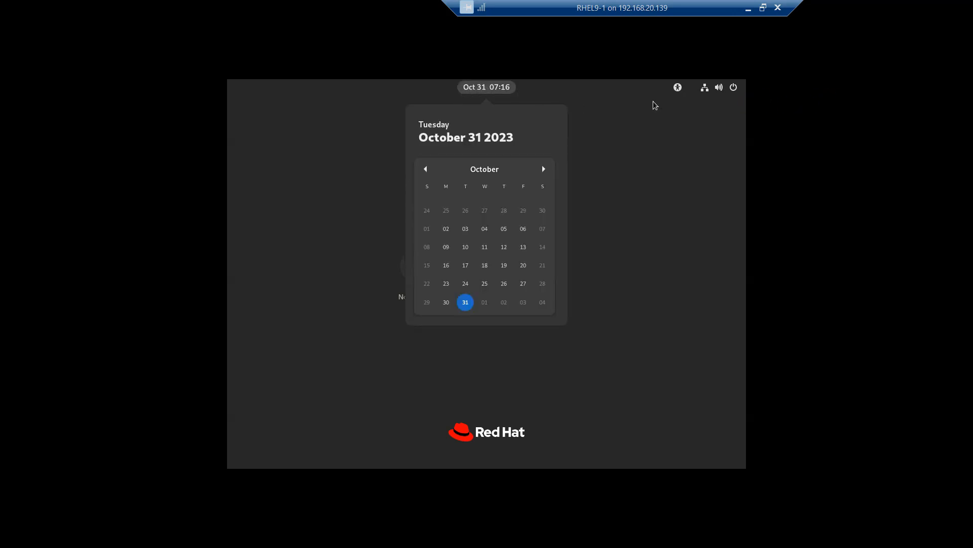
pyautogui.click(713, 87)
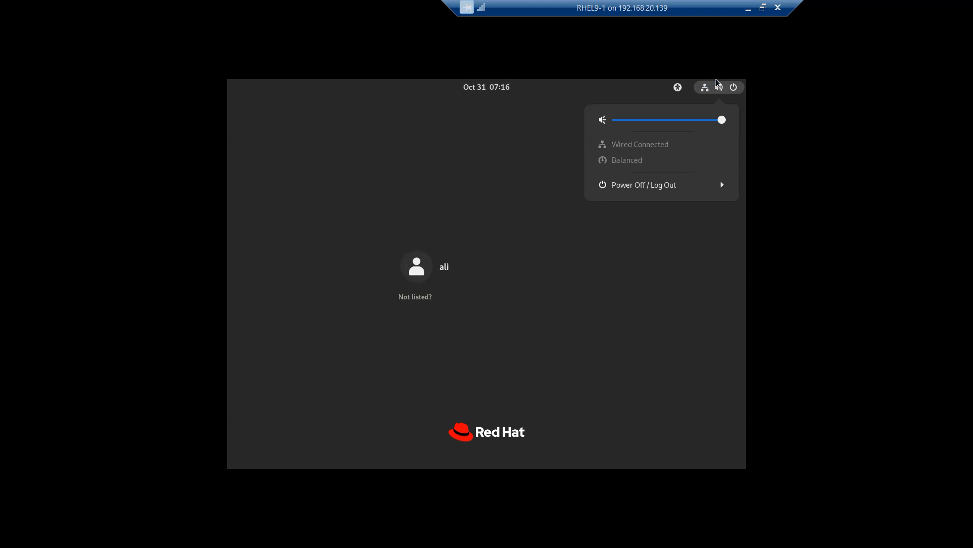